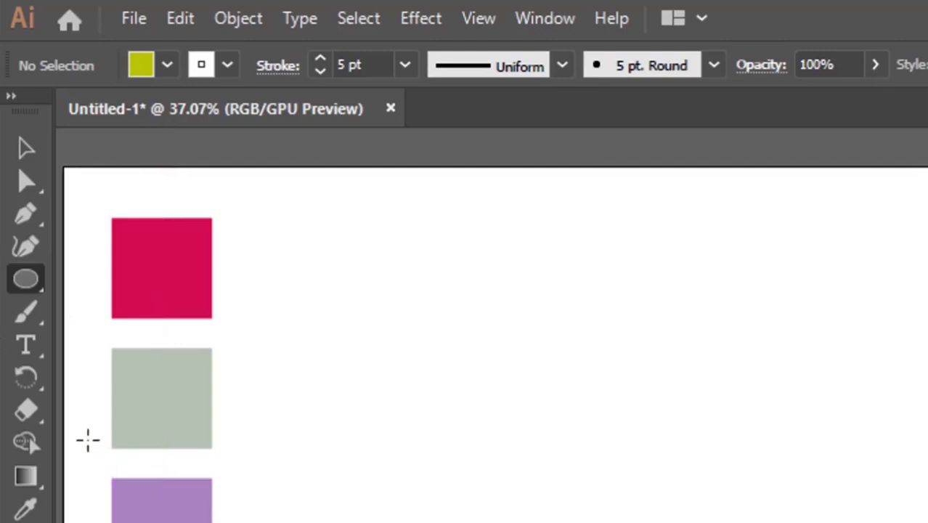
Sample the pink swatch's fill with the Eyedropper and draw an ellipse about 740 by 316 px.
left_click(23, 510)
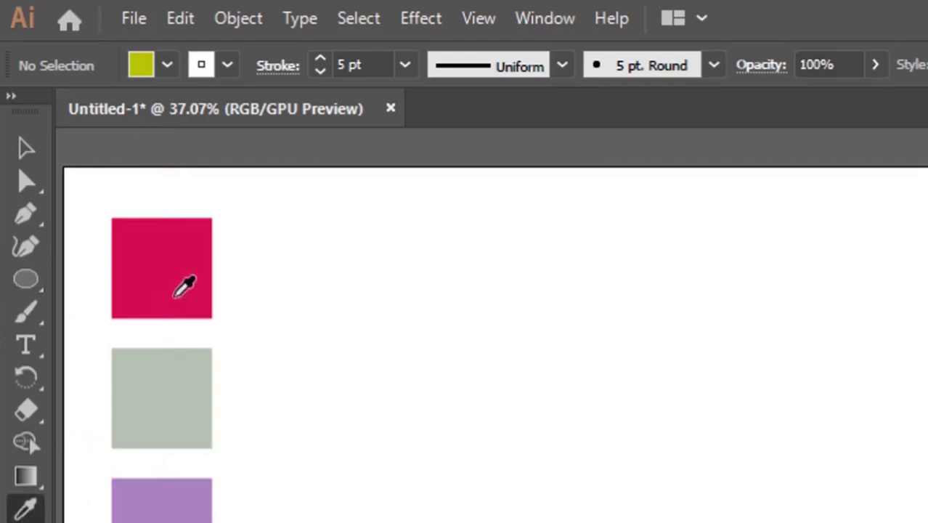
left_click(178, 281)
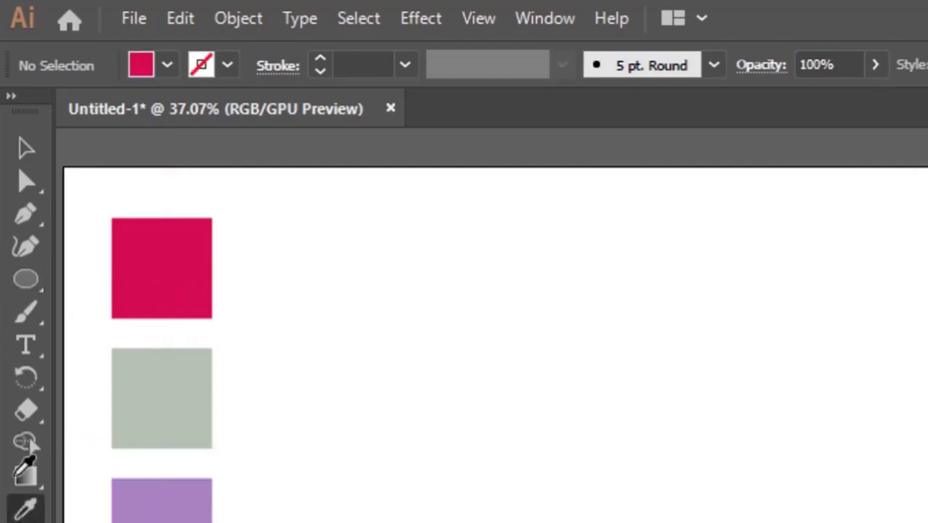
left_click(33, 281)
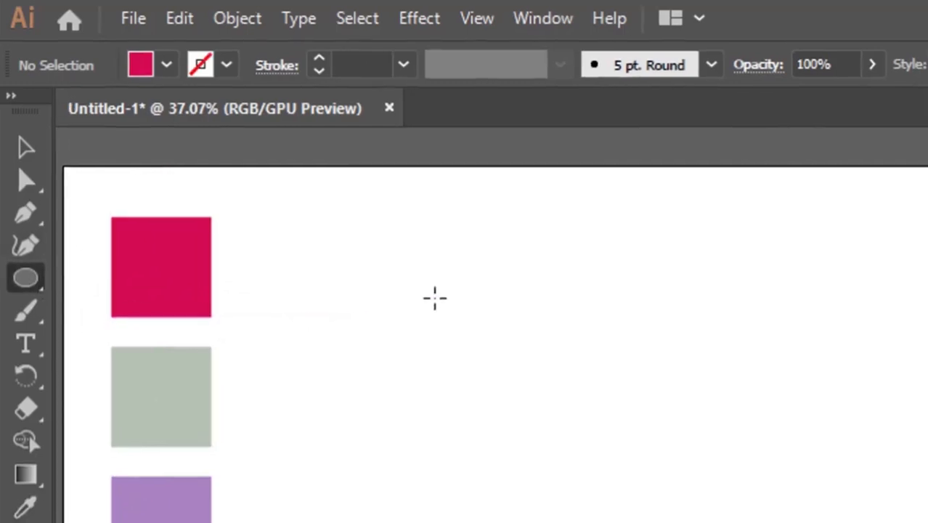
left_click_drag(473, 324, 927, 512)
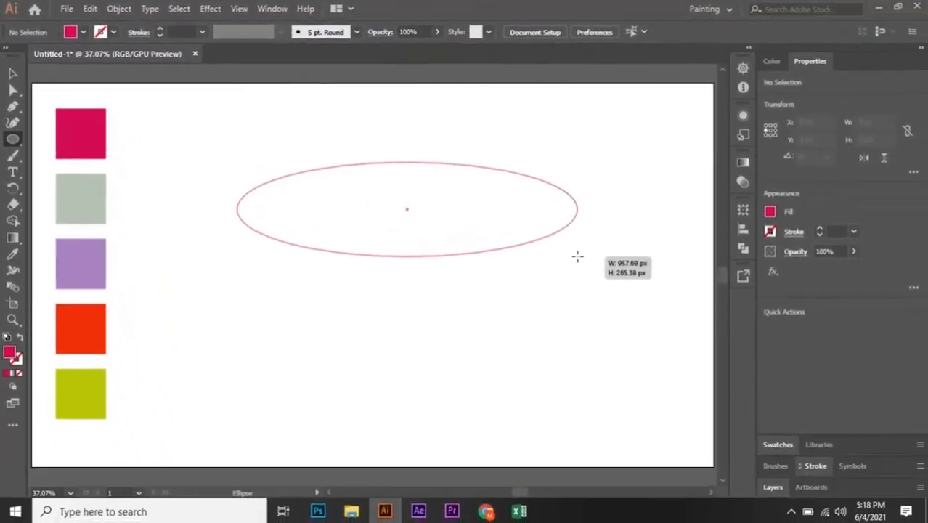
left_click_drag(577, 256, 500, 276)
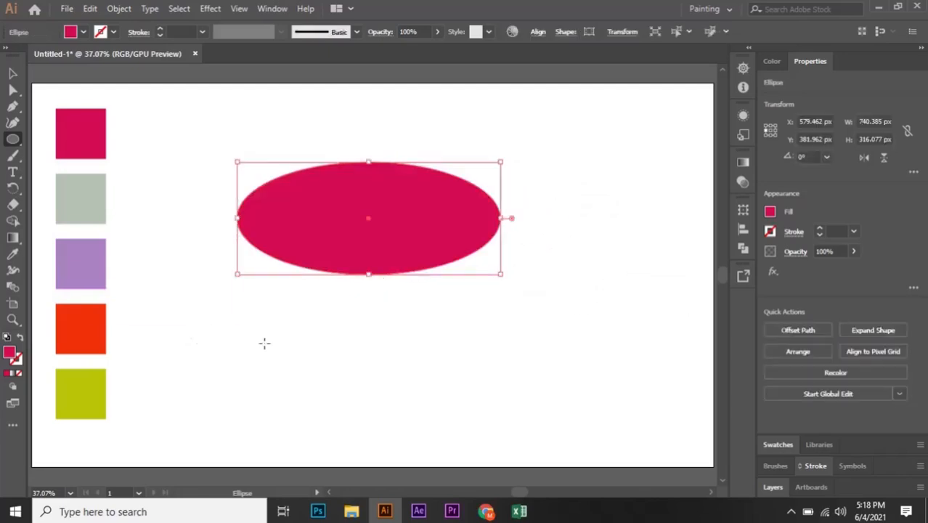
Move the ellipse further right, toward the middle of the artboard.
left_click(12, 74)
left_click_drag(452, 243, 472, 232)
left_click(517, 298)
left_click(466, 215)
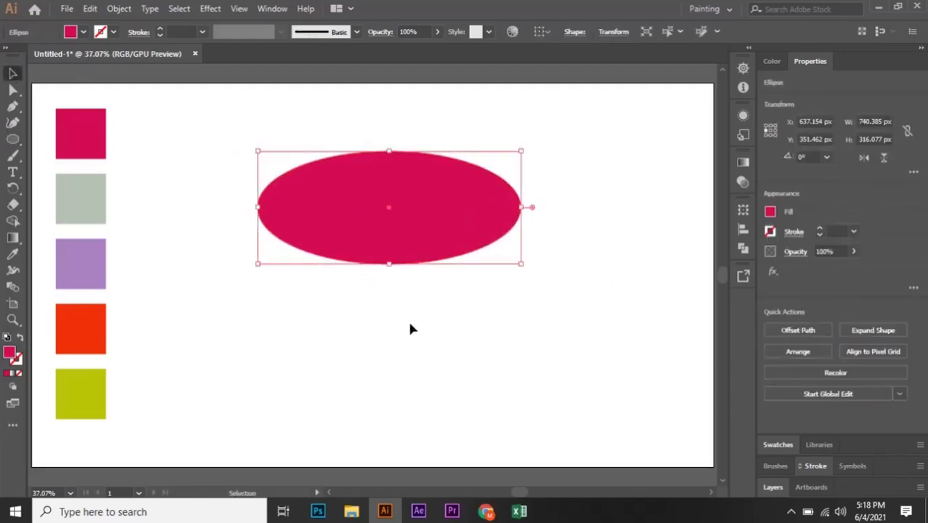
left_click_drag(448, 224, 487, 224)
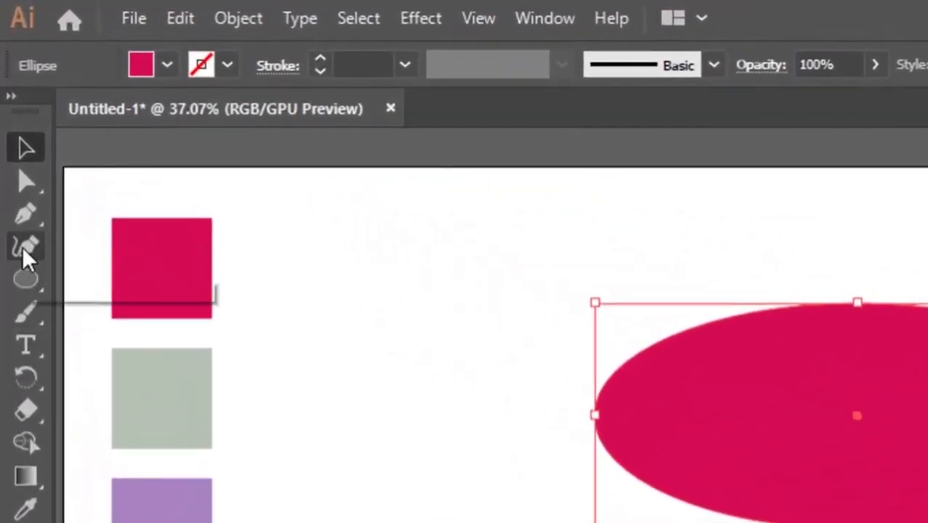
Try converting the ellipse's left and right anchors to corners with the Curvature tool, then undo those changes.
left_click(23, 246)
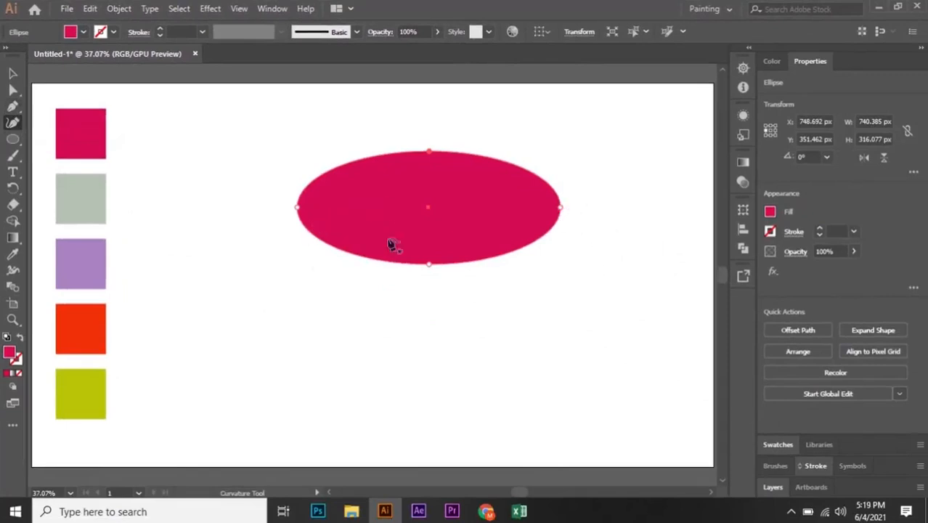
double_click(298, 209)
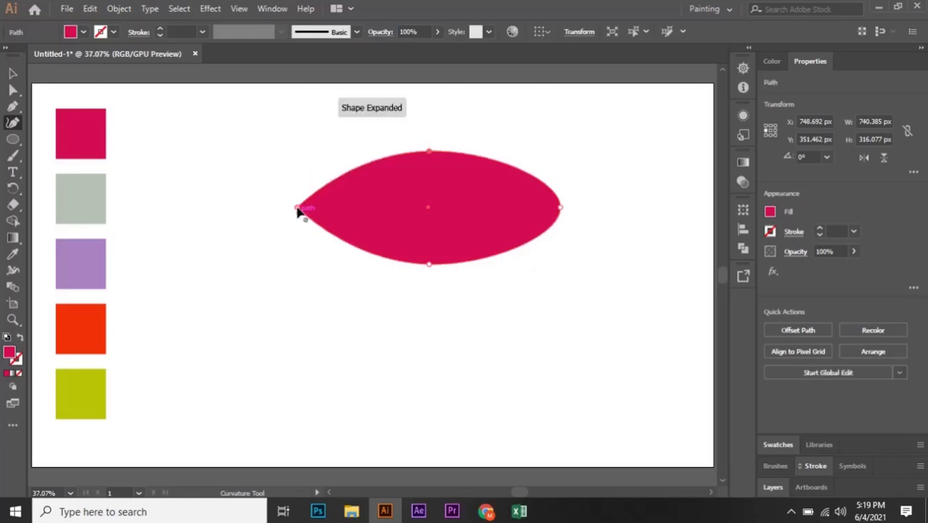
double_click(561, 208)
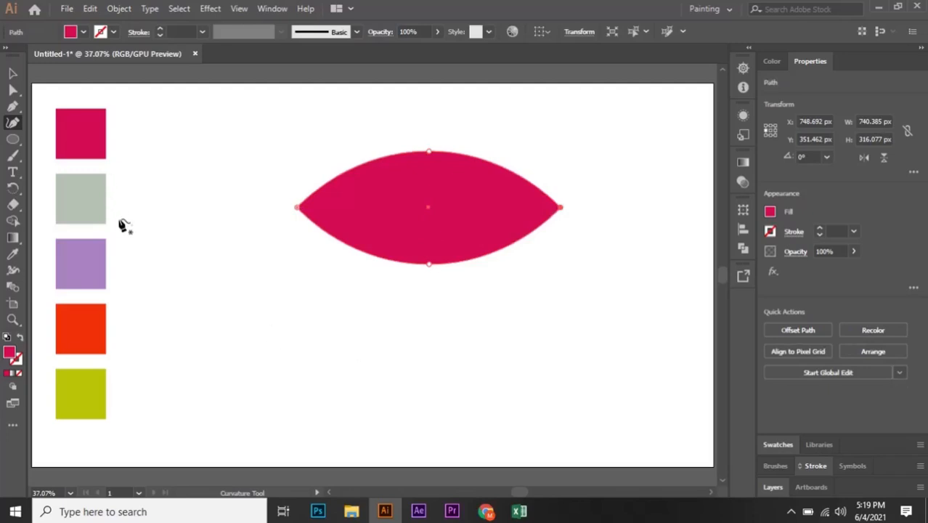
key("ctrl+z")
key("ctrl+z")
key("ctrl+z")
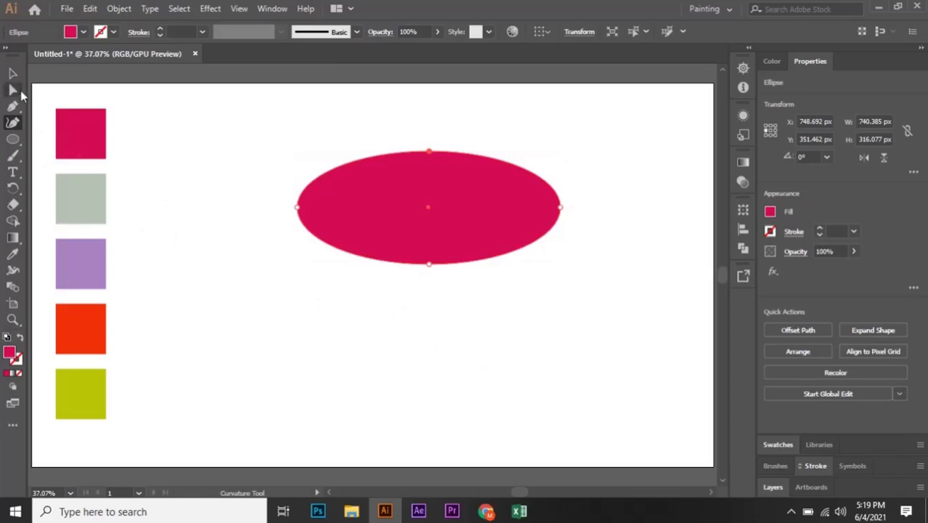
Convert the ellipse's left and right anchor points into sharp corners with the Anchor Point tool.
left_click(12, 106)
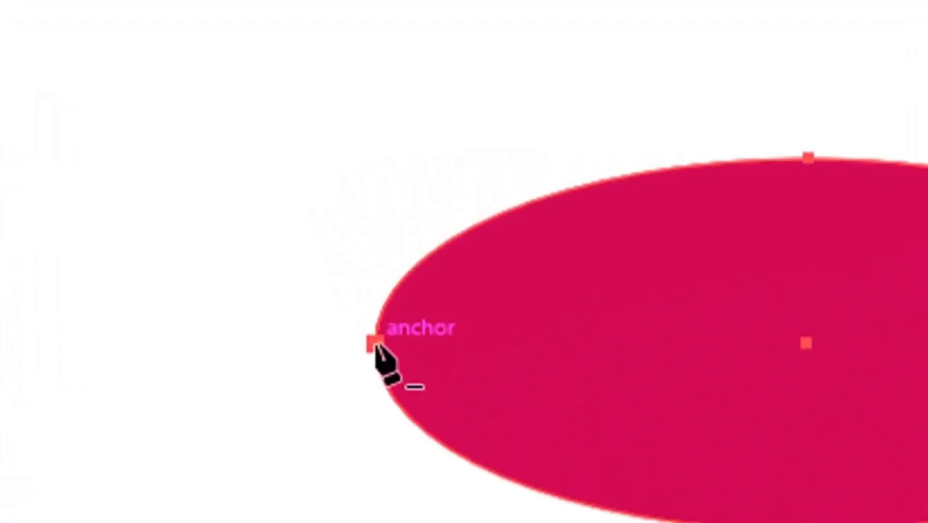
key("shift+c")
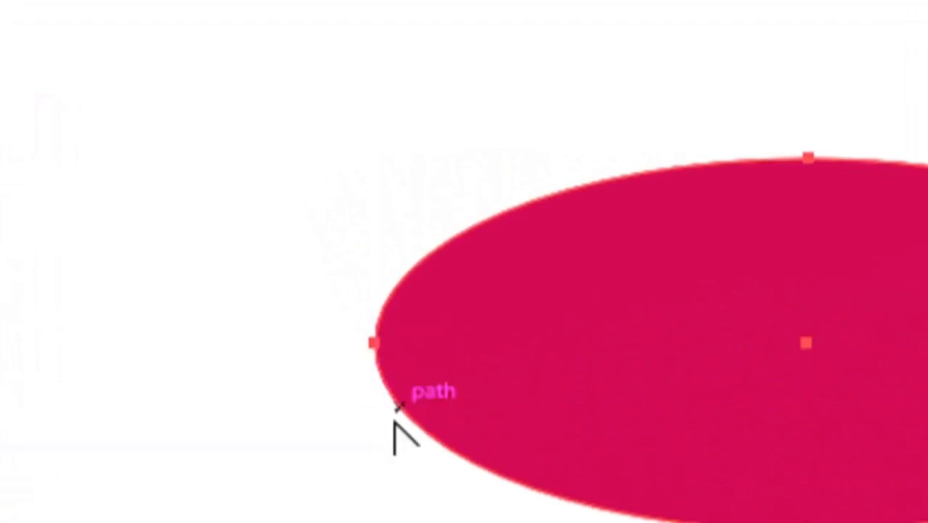
left_click(373, 343)
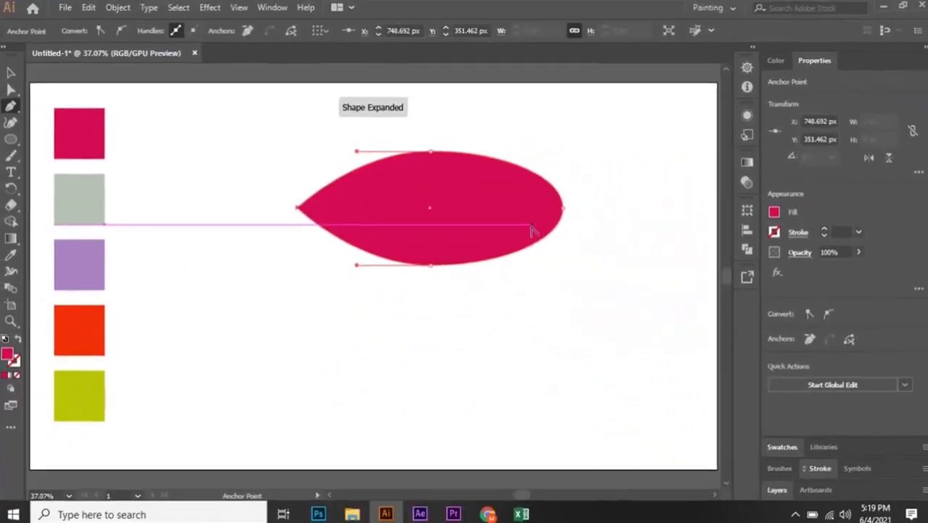
left_click(561, 208)
key("p")
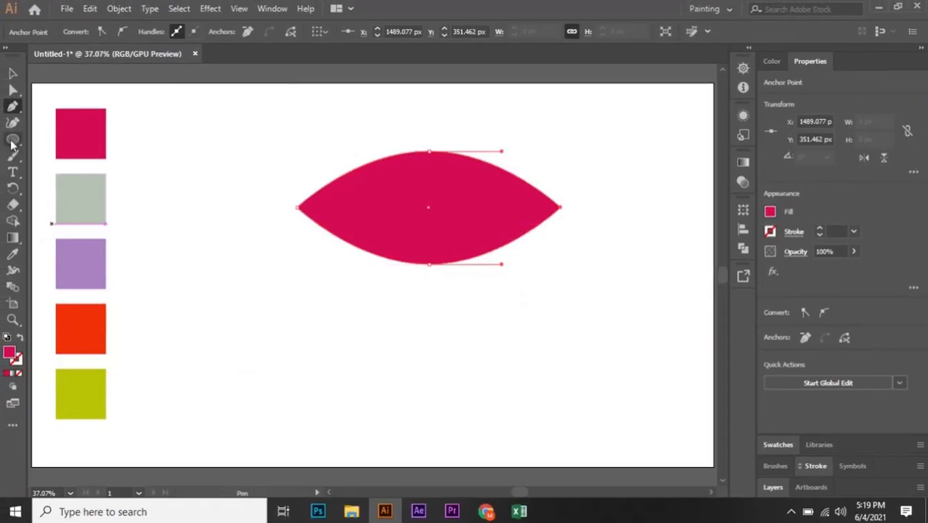
left_click(14, 75)
left_click(467, 298)
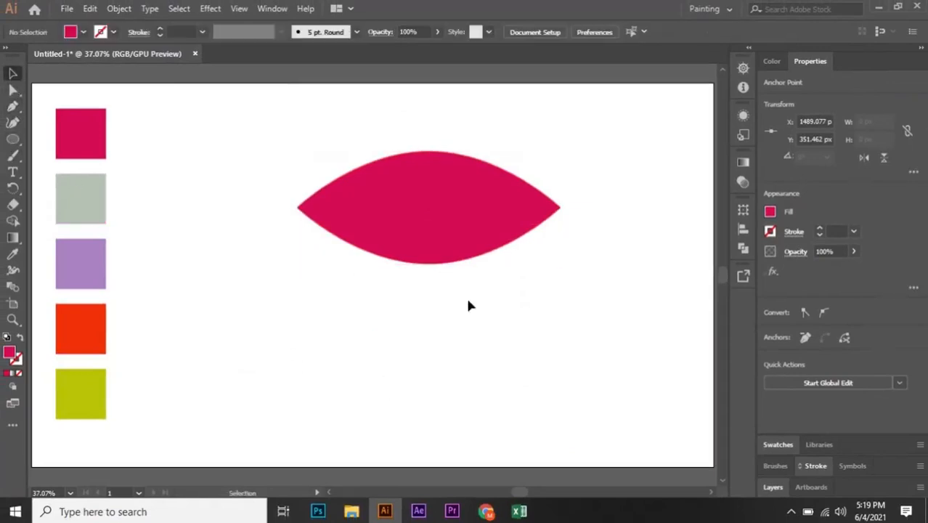
Apply a horizontal Flag warp effect with 40% bend to the pointed shape and reposition it.
left_click(443, 216)
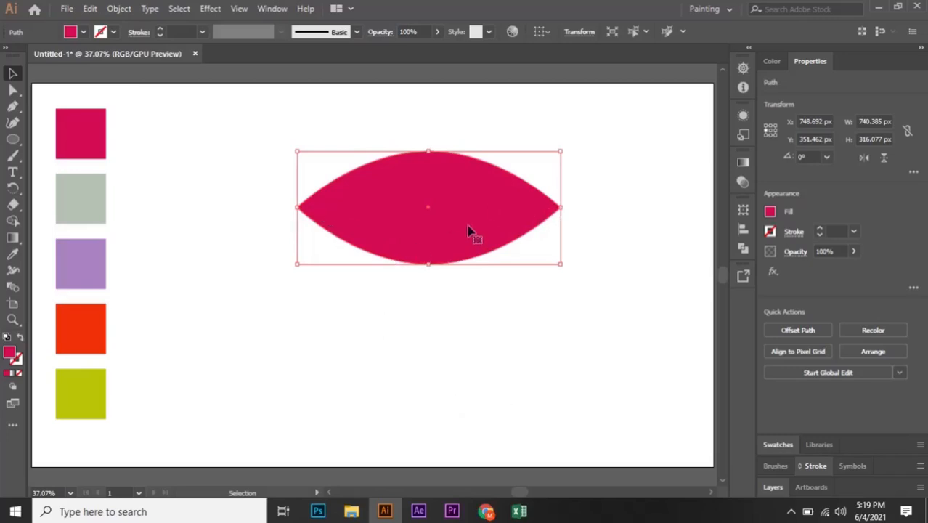
left_click_drag(468, 231, 463, 238)
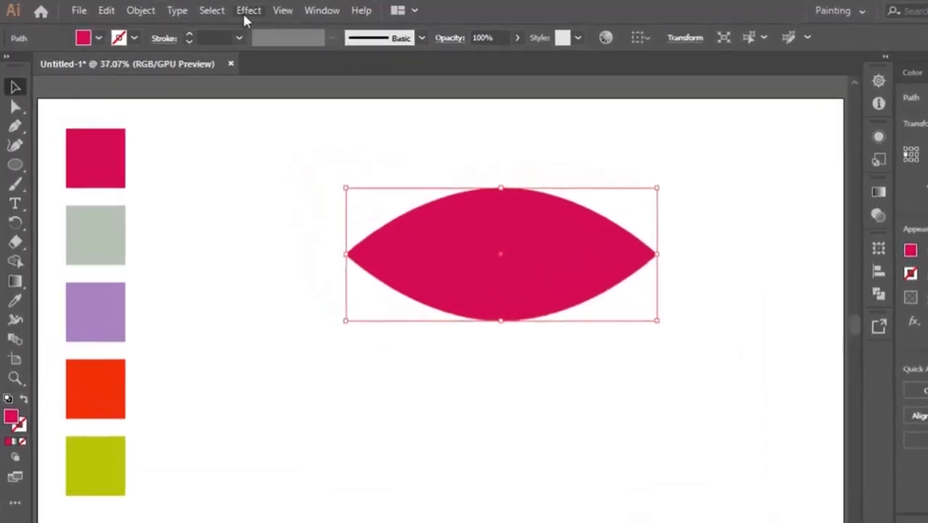
left_click(210, 8)
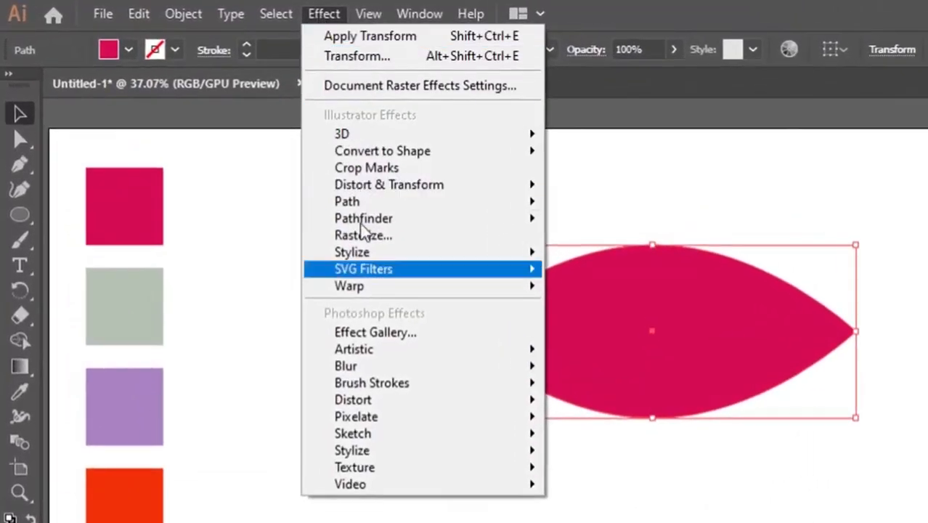
mouse_move(383, 292)
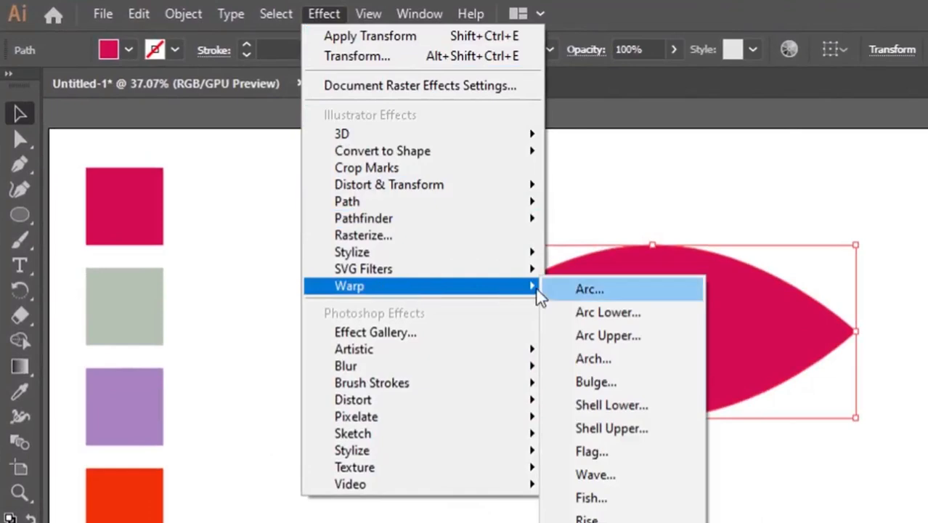
left_click(612, 450)
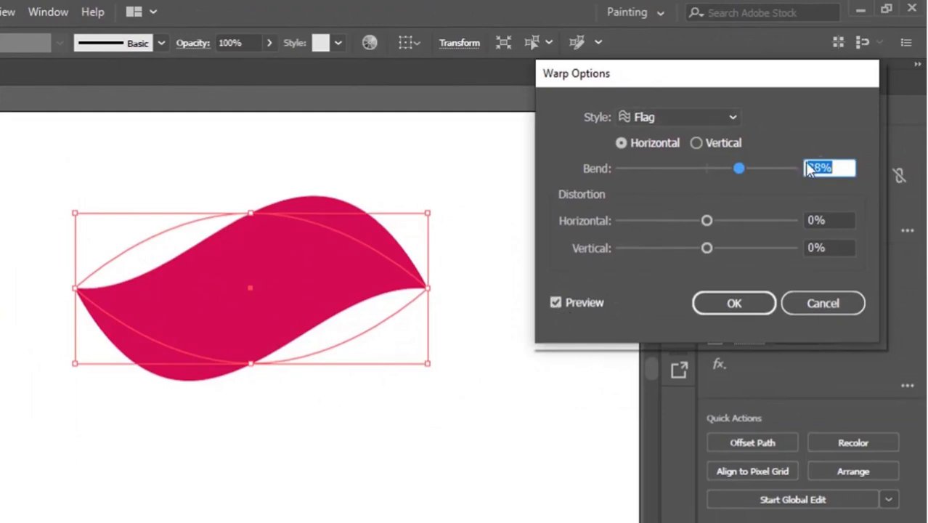
mouse_move(738, 168)
left_mouse_down()
mouse_move(708, 166)
mouse_move(741, 172)
left_mouse_up()
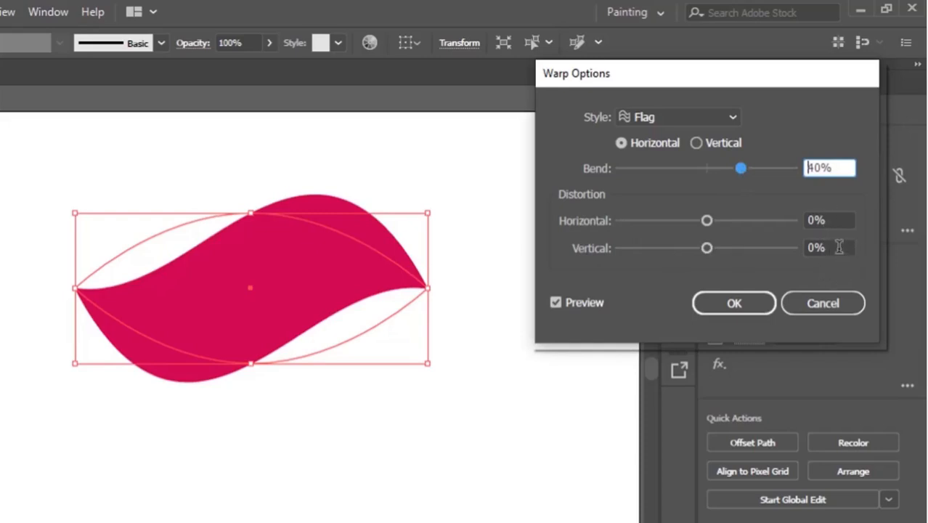
left_click(697, 143)
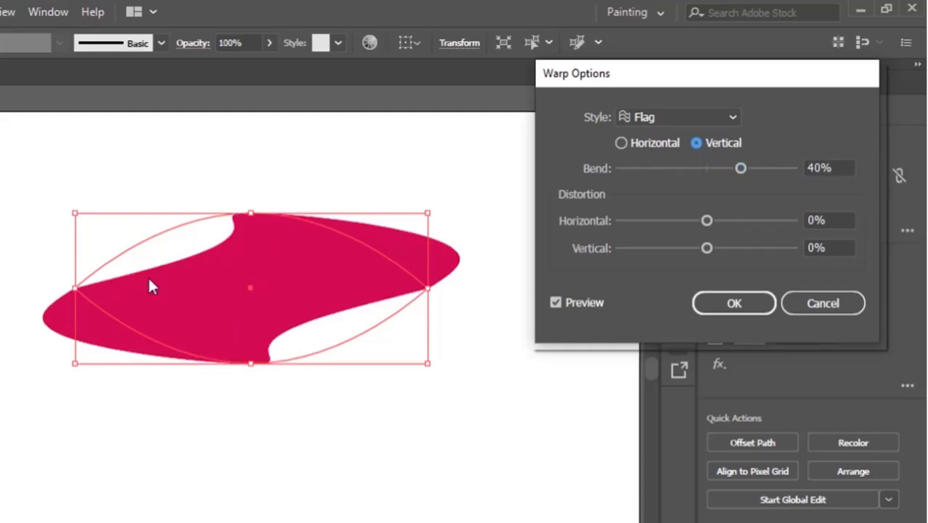
left_click(620, 143)
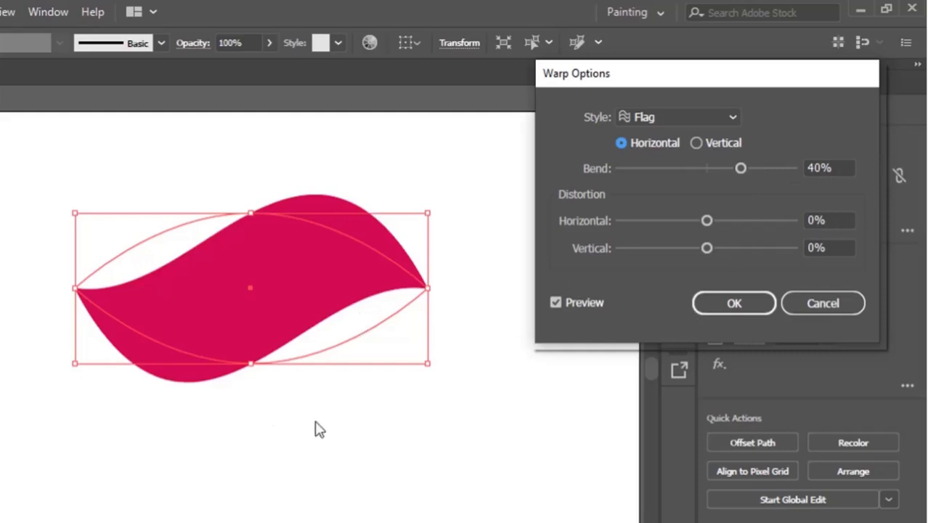
left_click(740, 311)
left_click_drag(251, 287, 308, 286)
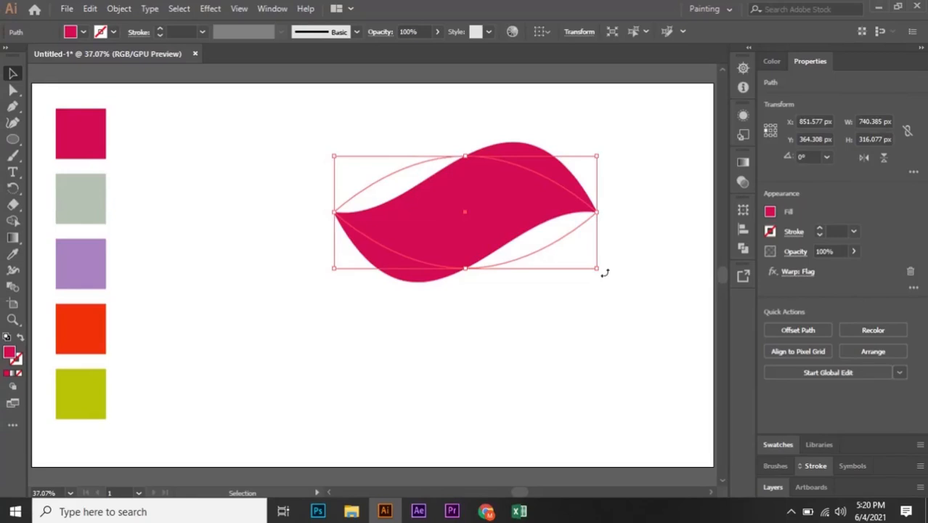
Try rotating the warped shape about 44 degrees, then rotate it back level.
left_click(604, 269)
left_click(557, 243)
left_click_drag(603, 274, 593, 166)
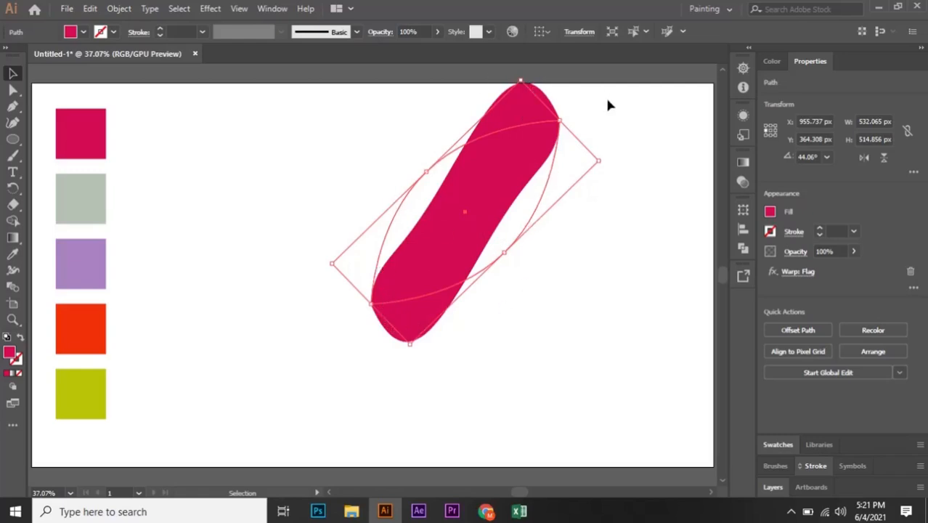
left_click_drag(587, 216, 553, 282)
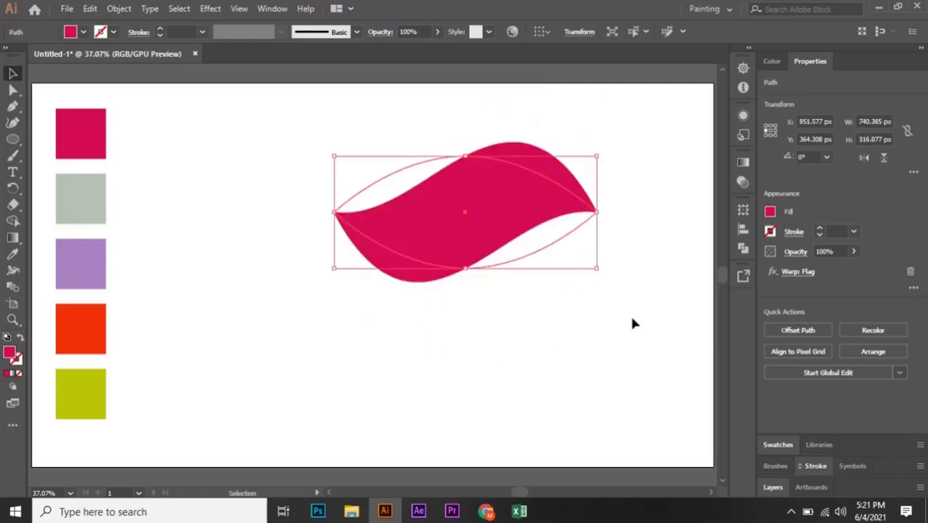
Shift the warped shape slightly and expand its appearance into a plain path.
mouse_move(493, 197)
left_mouse_down()
mouse_move(534, 190)
mouse_move(510, 192)
left_mouse_up()
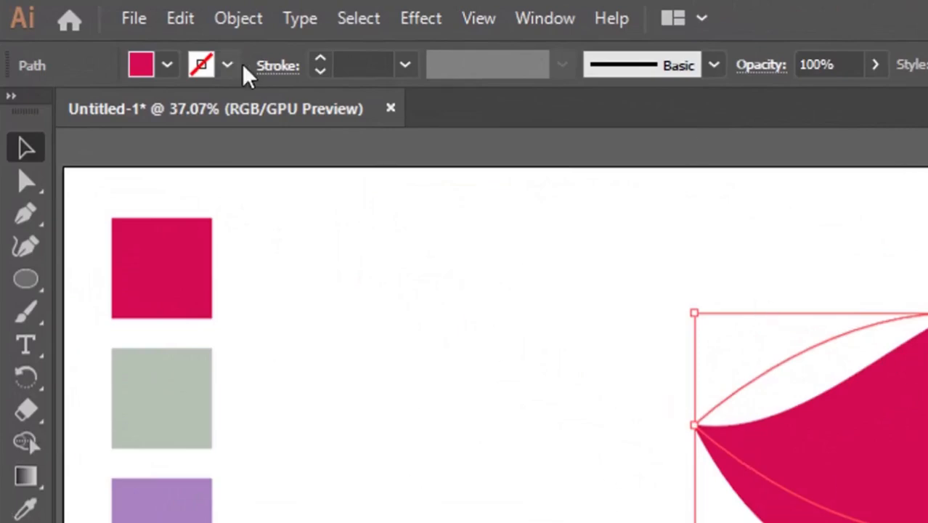
left_click(250, 20)
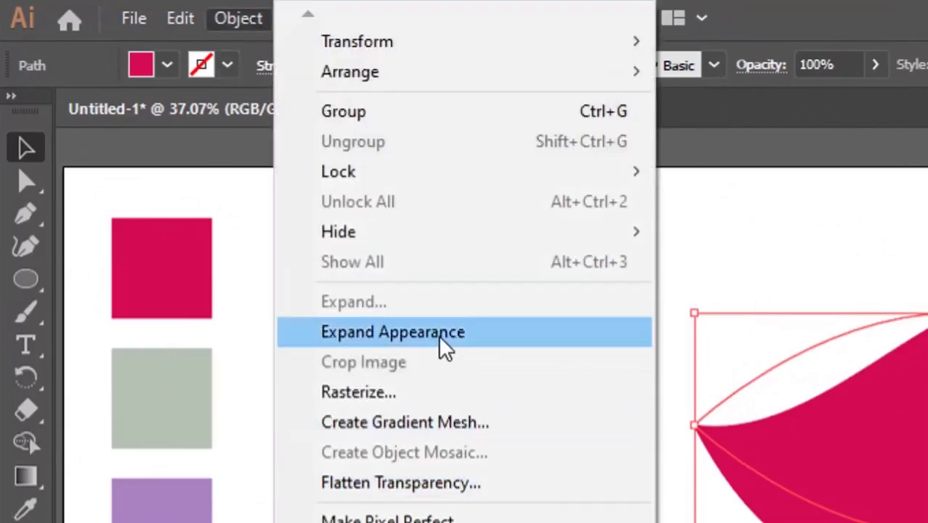
left_click(439, 335)
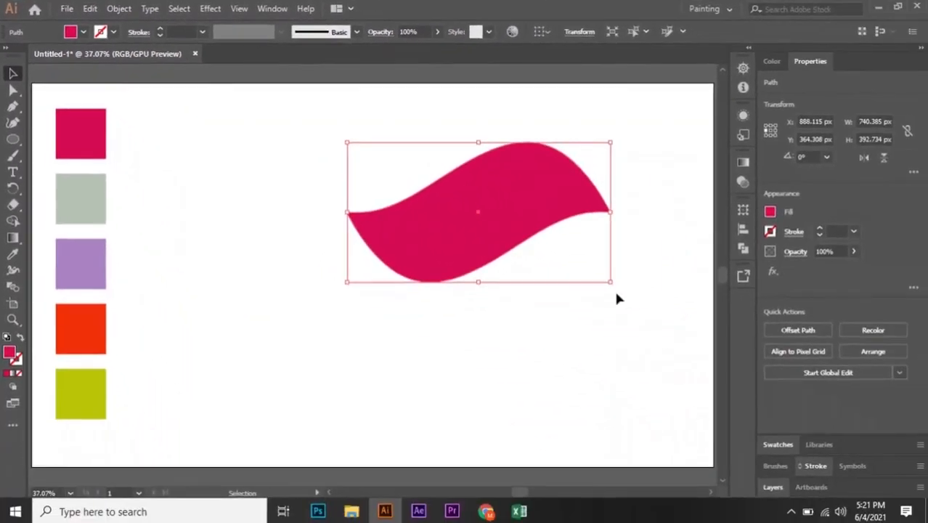
Rotate the expanded wave shape about 23 degrees and nudge it into position.
left_click_drag(615, 282, 617, 226)
left_click_drag(462, 228, 484, 199)
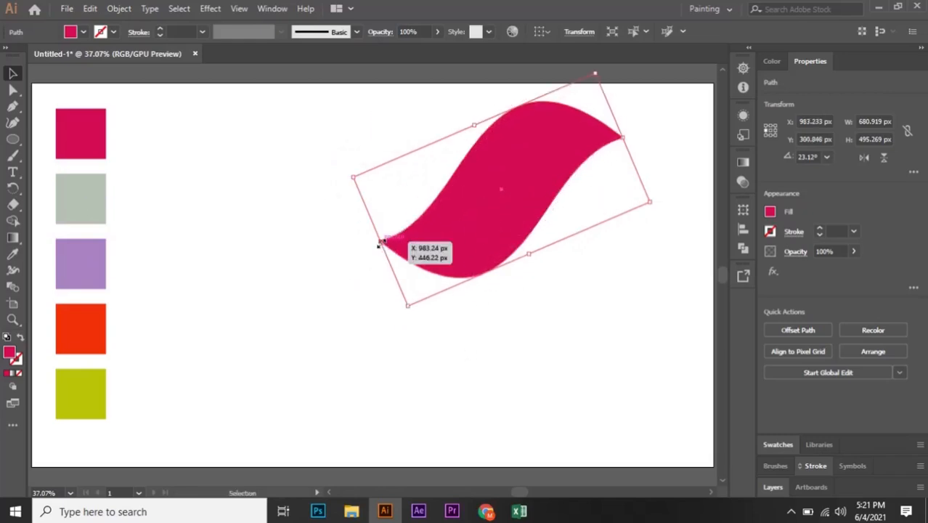
left_click_drag(474, 232, 478, 241)
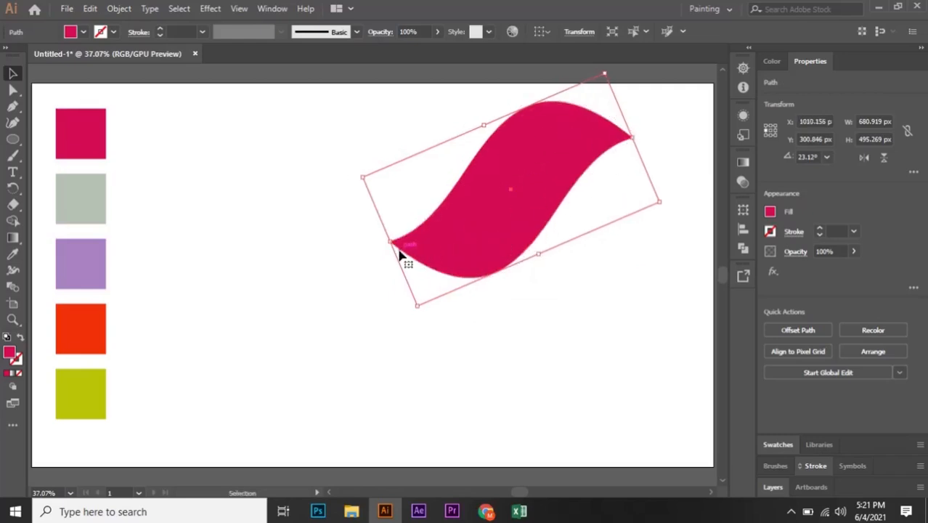
left_click_drag(469, 249, 478, 252)
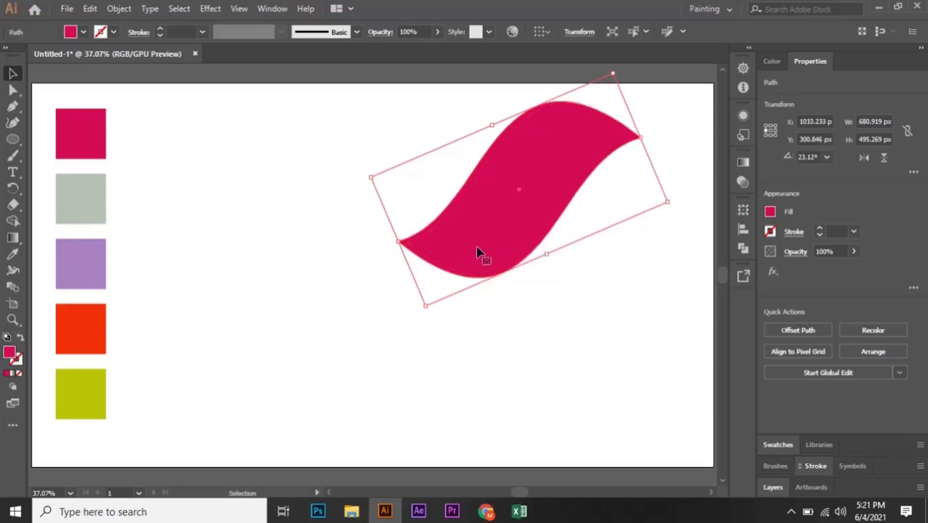
left_click_drag(477, 252, 467, 251)
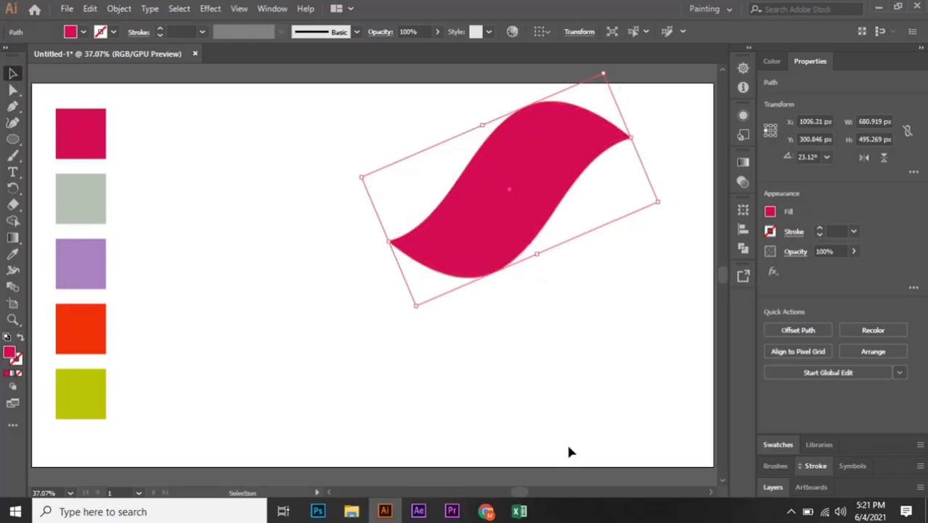
left_click_drag(457, 224, 466, 225)
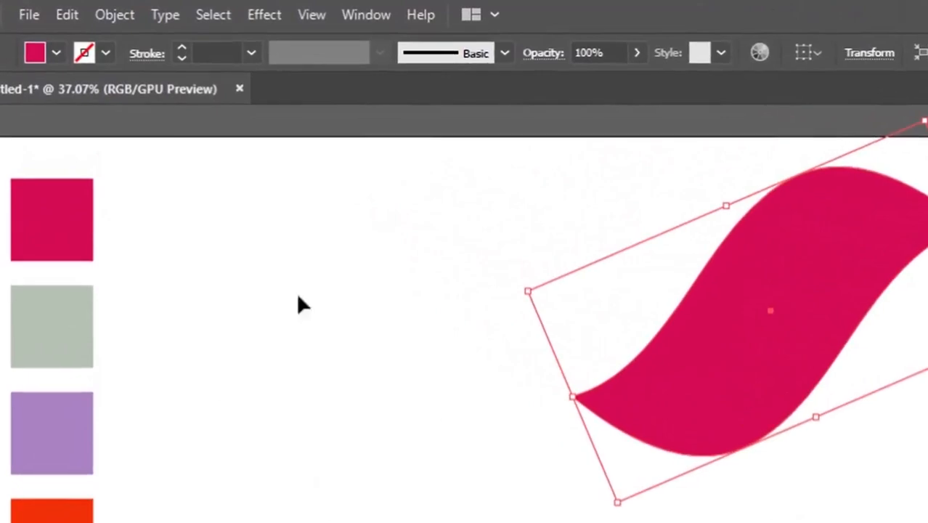
Open the Transform effect with preview on and set its scale to 90% horizontal and 80% vertical.
left_click(277, 20)
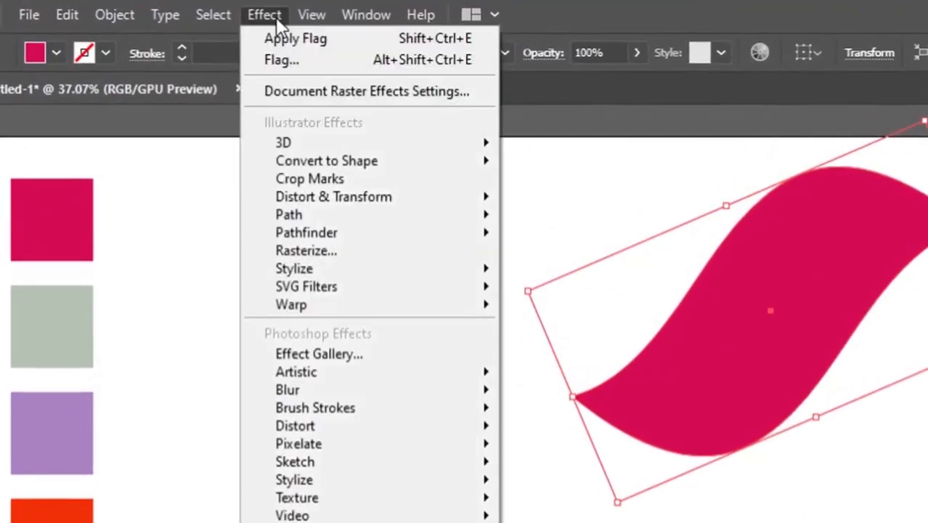
mouse_move(316, 203)
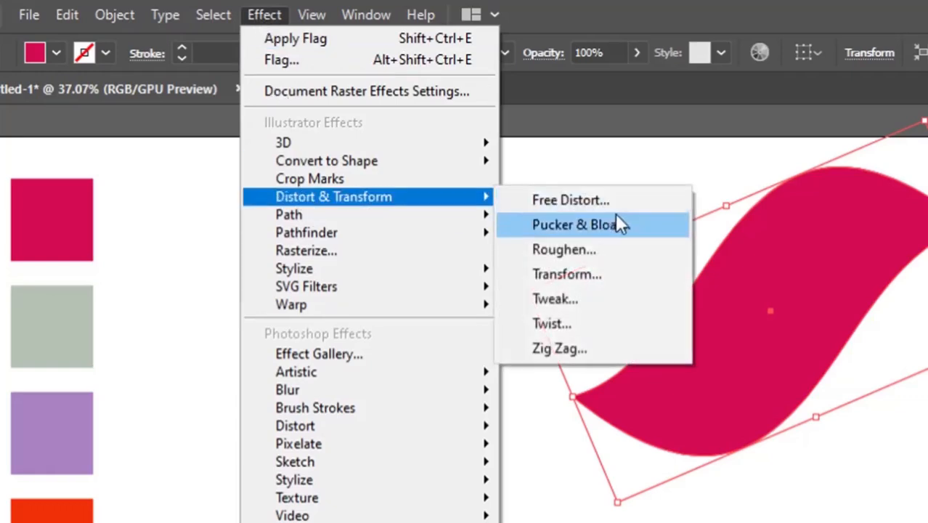
left_click(598, 279)
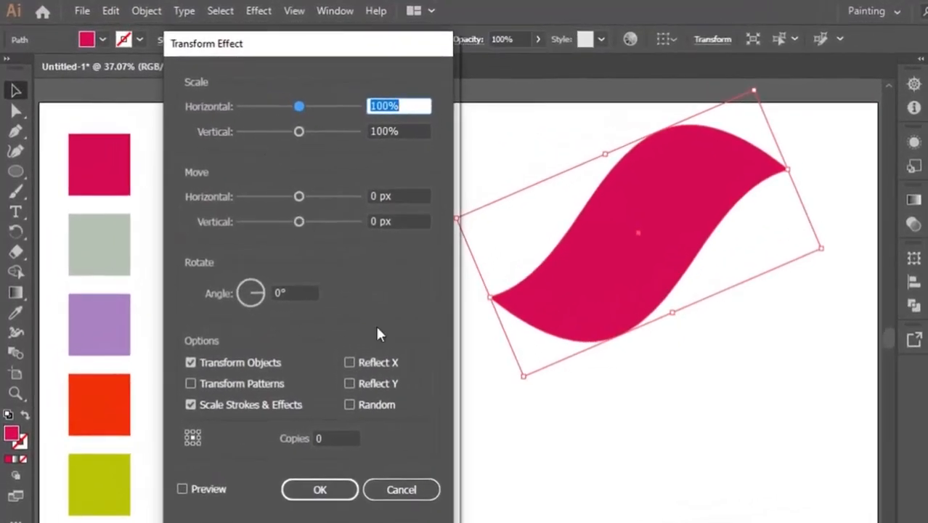
left_click(183, 489)
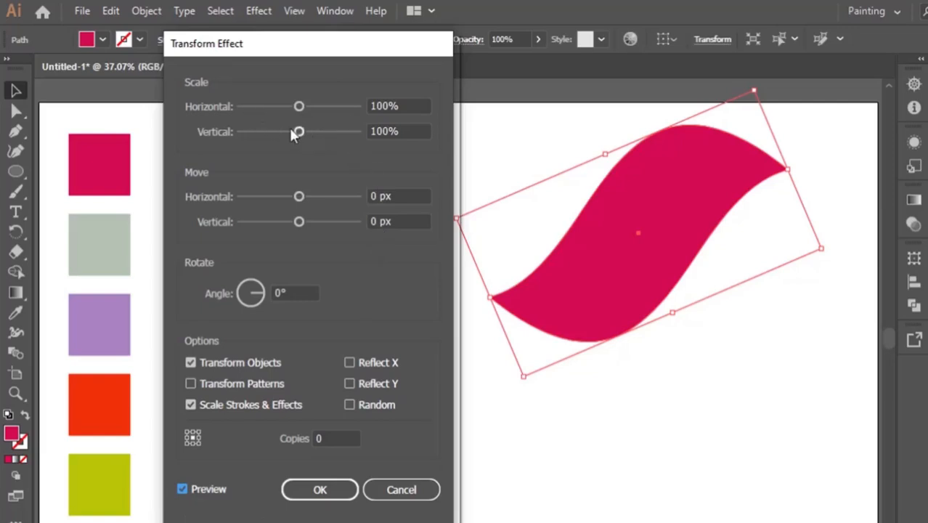
left_click(386, 108)
key("BackSpace")
key("BackSpace")
key("BackSpace")
type("90")
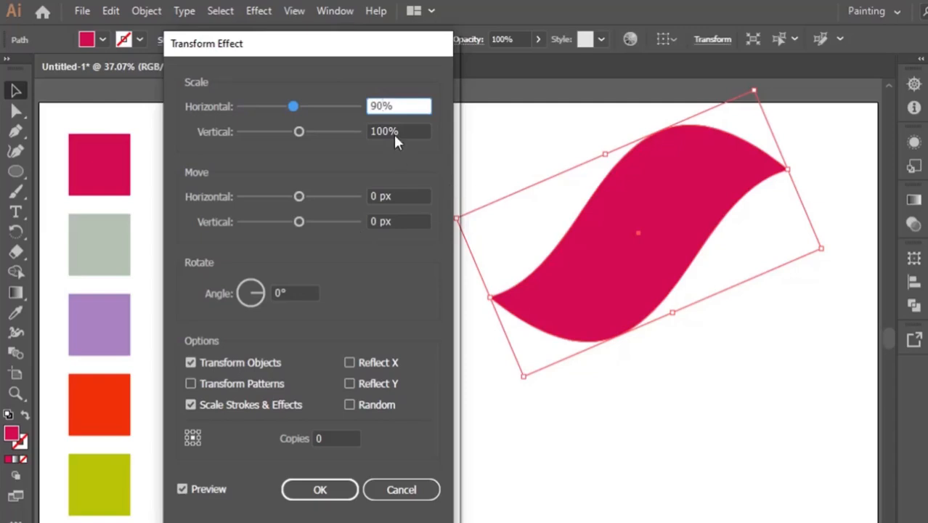
left_click(393, 132)
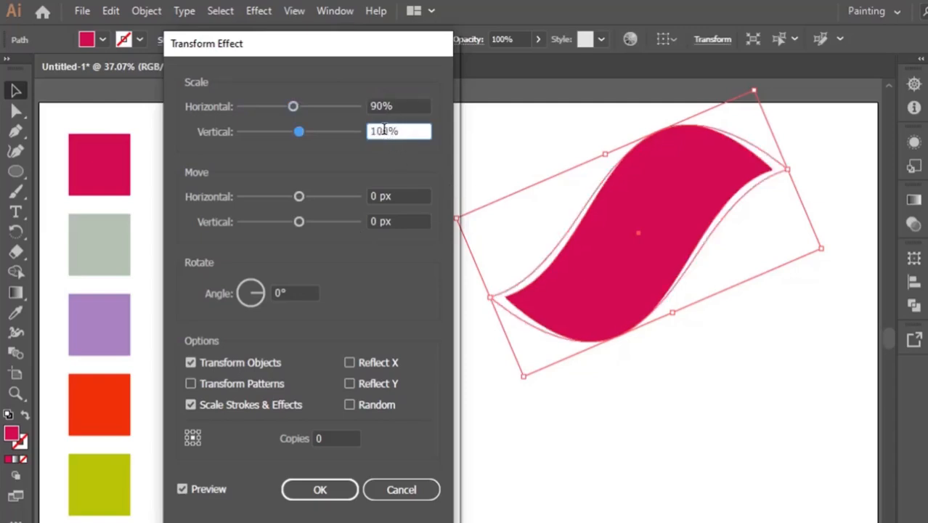
key("BackSpace")
key("BackSpace")
key("BackSpace")
type("80")
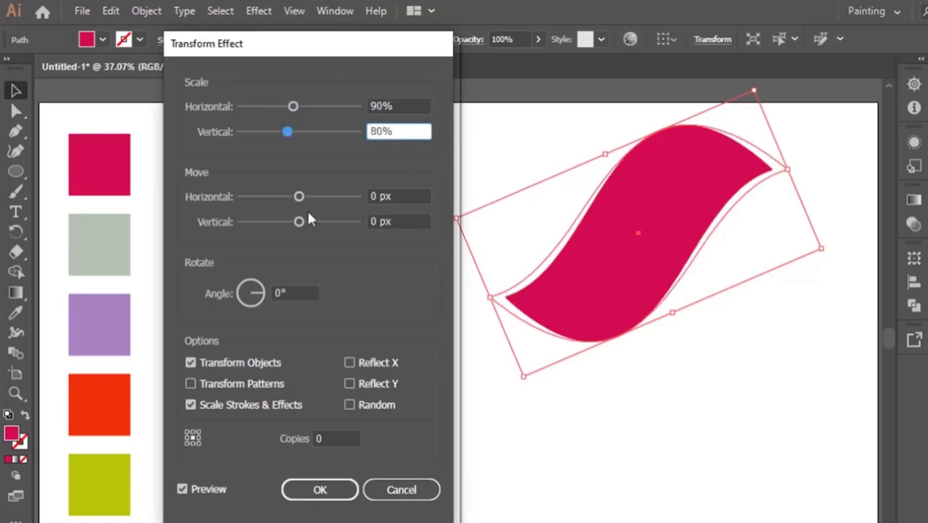
Set the Transform effect's rotation angle to -10° and its copies to 4.
left_click(406, 106)
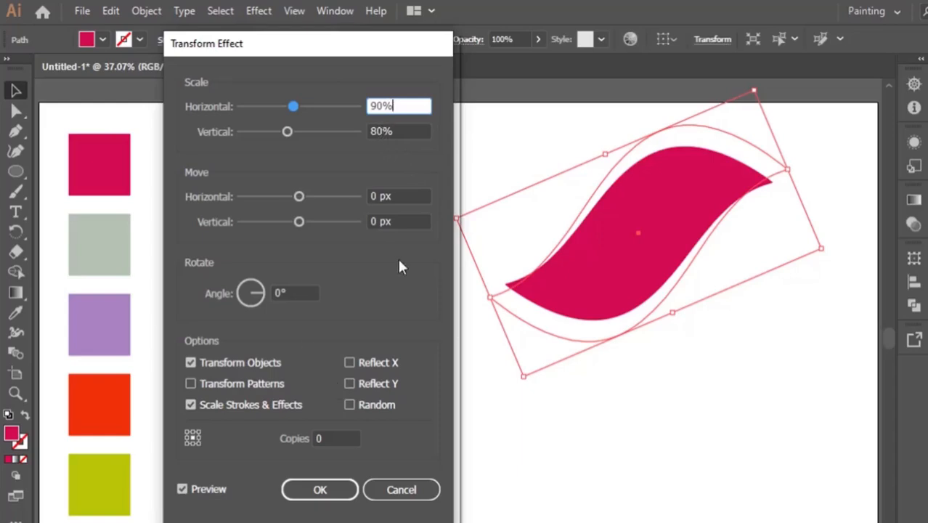
left_click(280, 292)
key("BackSpace")
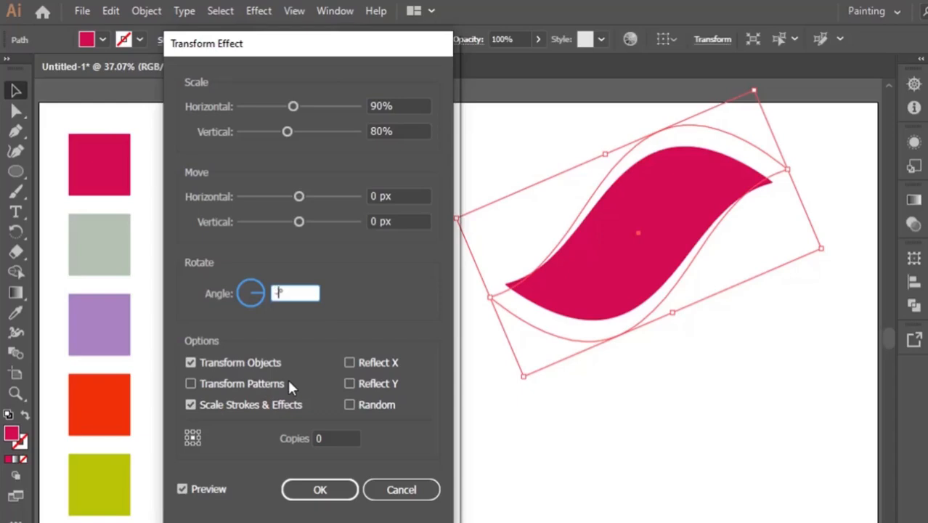
type("-10")
left_click(335, 441)
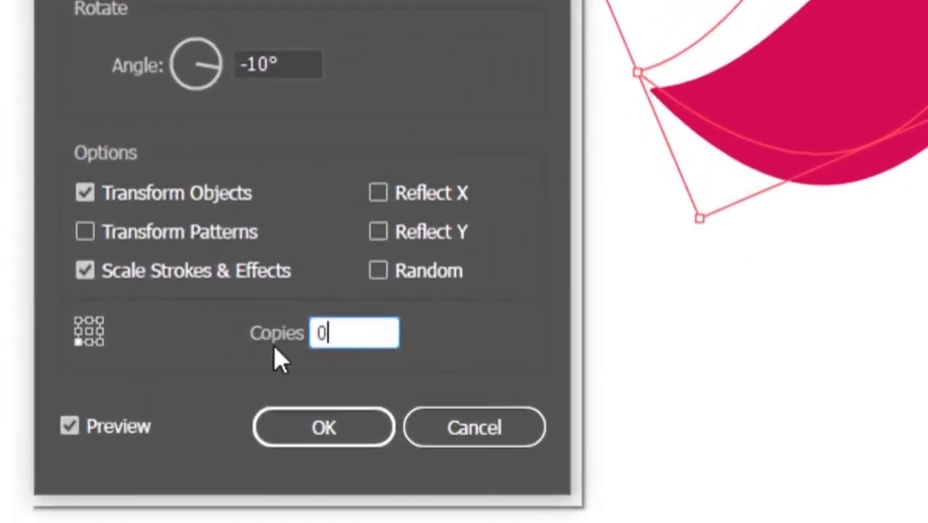
key("BackSpace")
type("4")
left_click(377, 81)
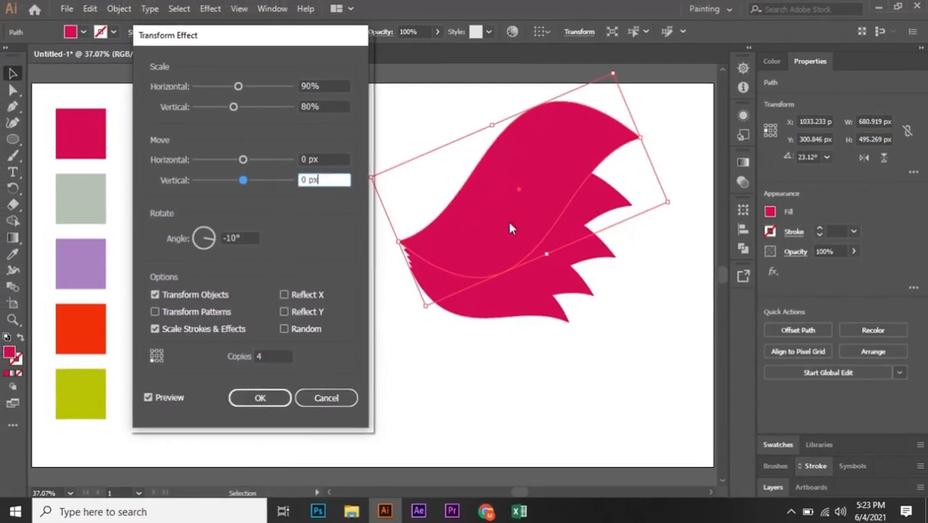
Set both horizontal and vertical scale of the Transform effect to 90% and apply it.
left_click(310, 107)
key("BackSpace")
key("BackSpace")
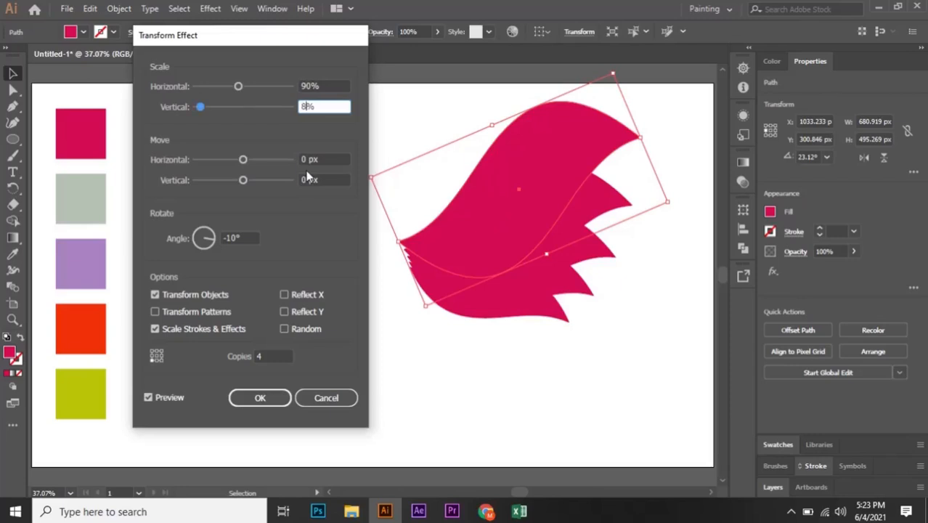
type("90")
left_click(314, 86)
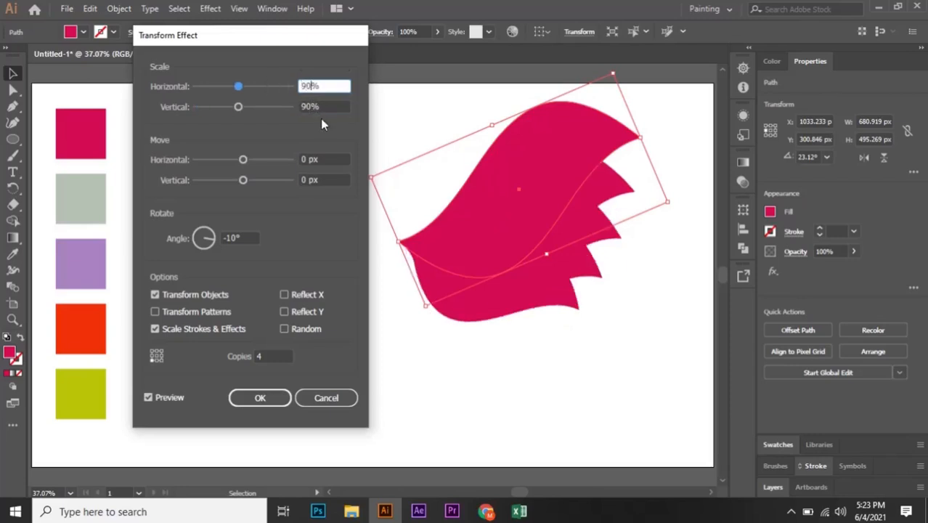
type("80")
left_click(334, 108)
left_click(309, 109)
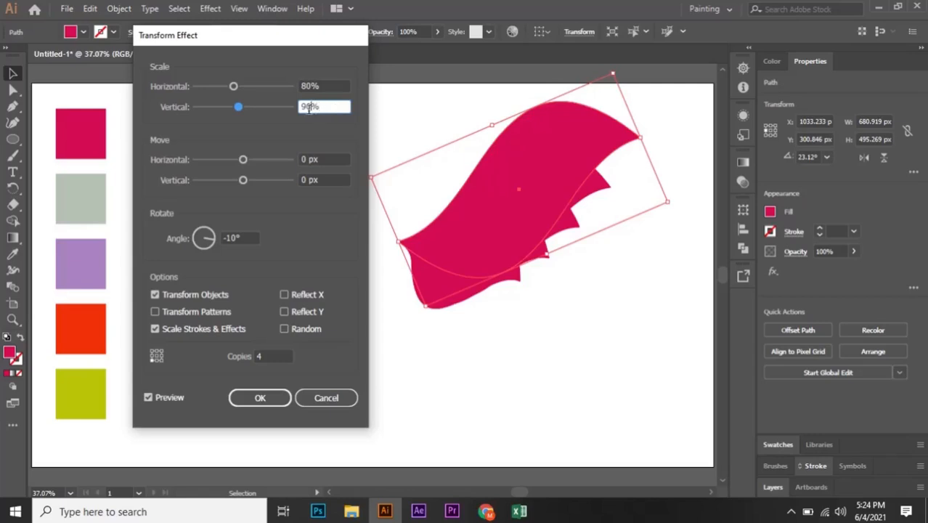
key("BackSpace")
key("BackSpace")
type("80")
left_click(319, 86)
key("BackSpace")
key("BackSpace")
type("90")
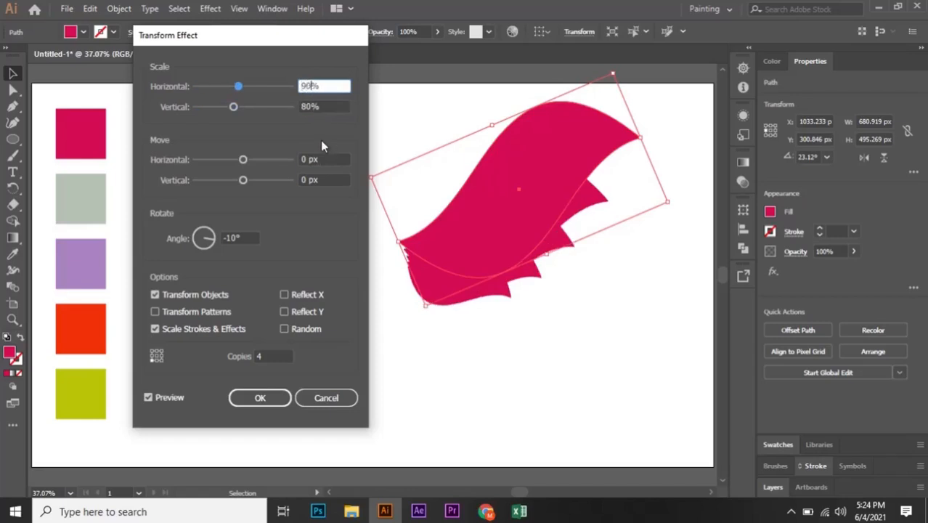
left_click(335, 106)
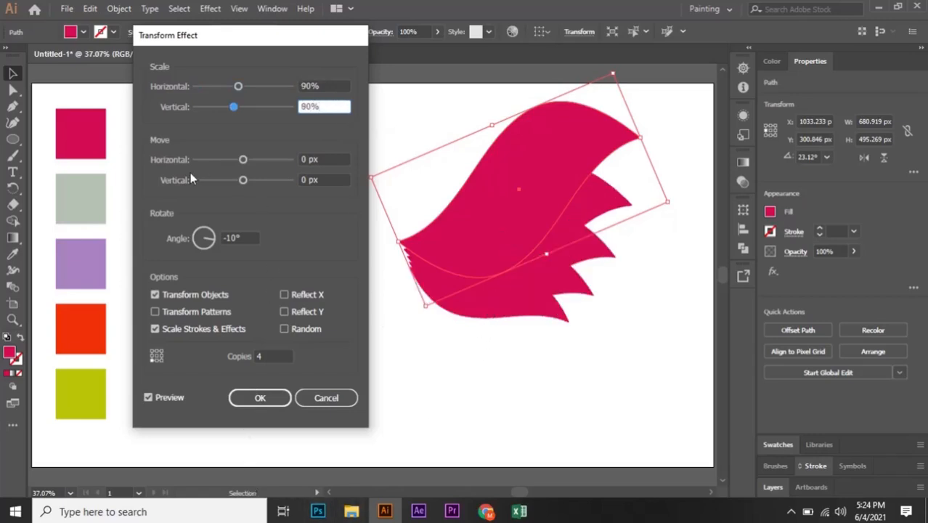
left_click(254, 403)
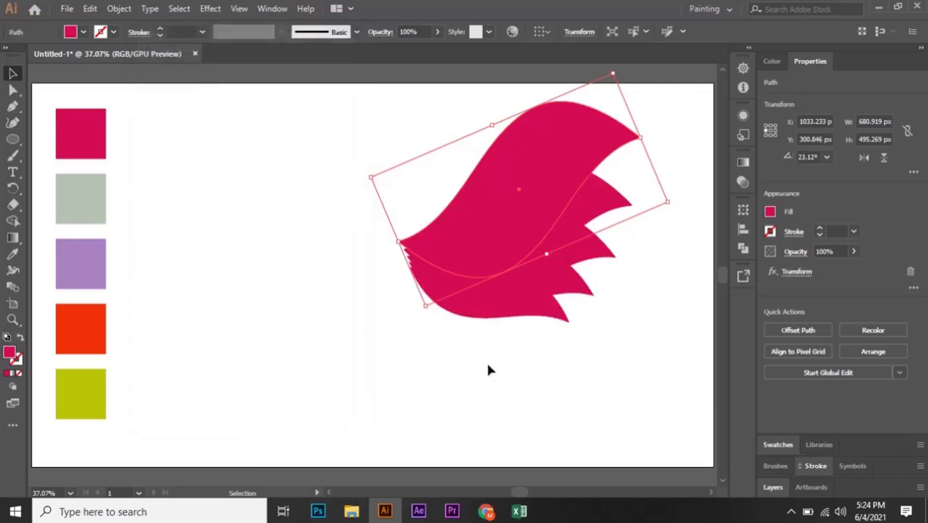
Move the transformed shape down slightly and expand its appearance into separate shapes.
left_click_drag(559, 175, 549, 193)
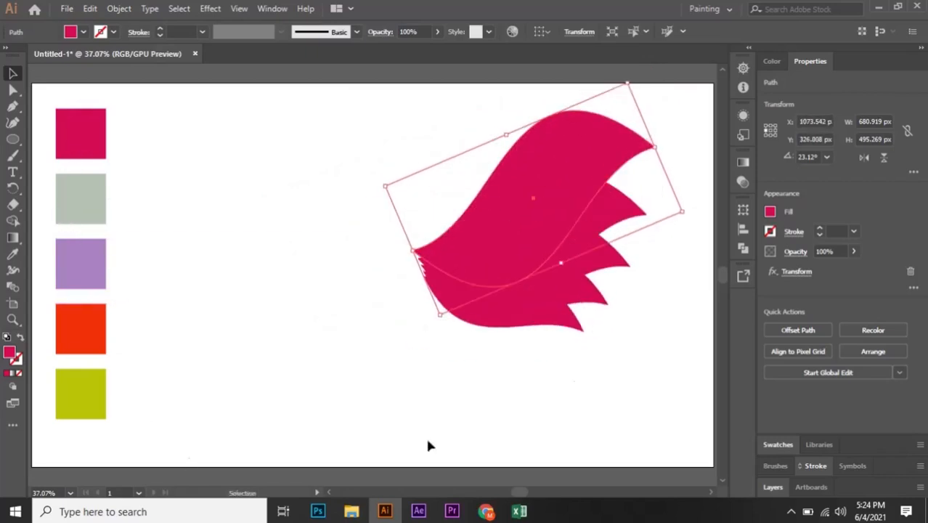
left_click_drag(580, 176, 578, 204)
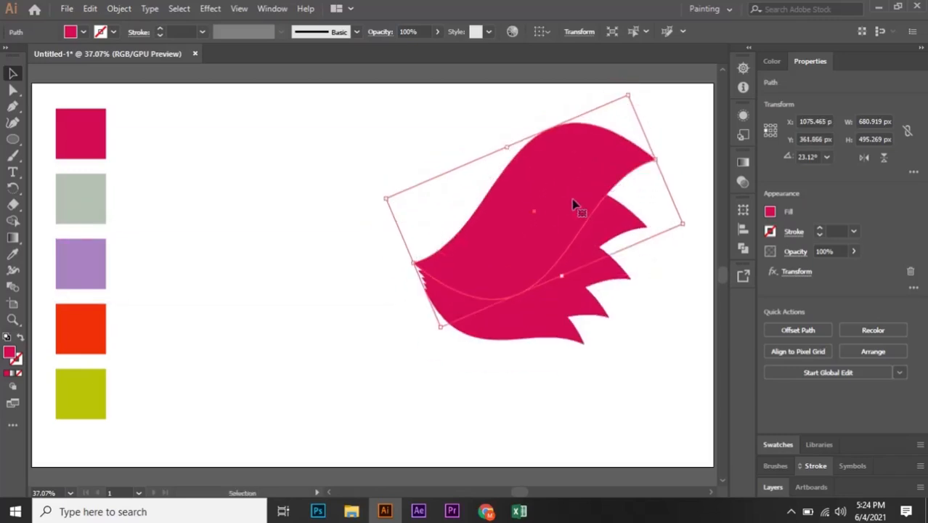
left_click(121, 10)
left_click(195, 165)
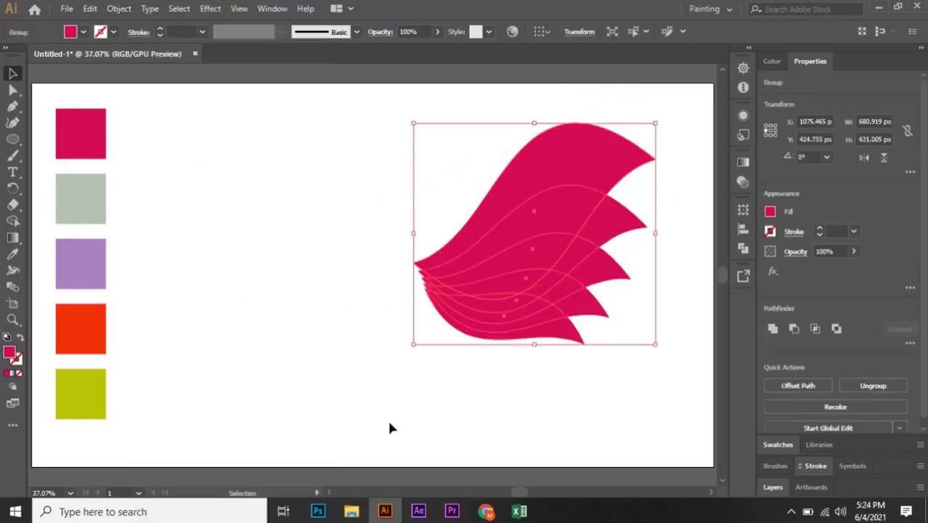
Ungroup the expanded wave shapes and select the individual layers.
left_click(462, 428)
left_click(579, 214)
left_click(643, 190)
left_click(611, 207)
right_click(559, 217)
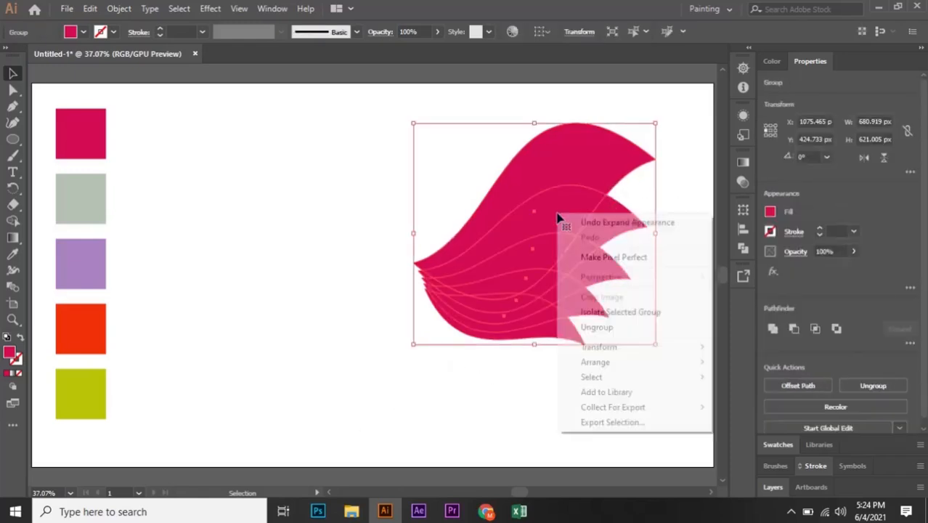
left_click(581, 327)
left_click(594, 392)
left_click(596, 306)
left_click(588, 331)
left_click(590, 312)
left_click(571, 336)
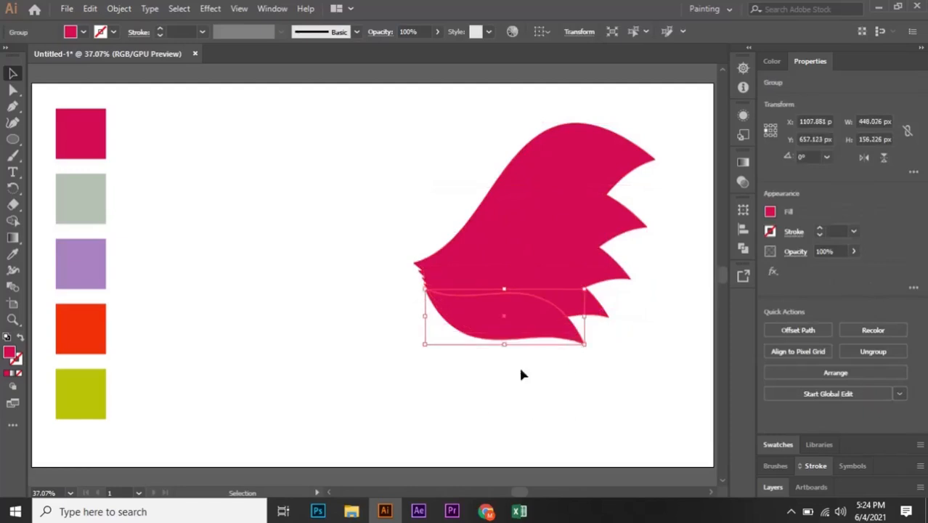
Color the second wave layer with the grey swatch using the Eyedropper.
left_click(579, 162)
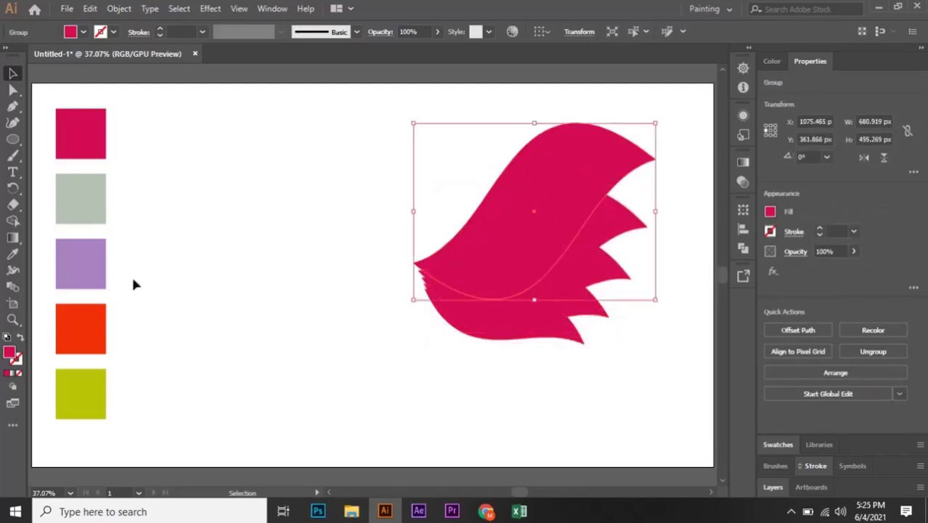
left_click(12, 253)
left_click(83, 201)
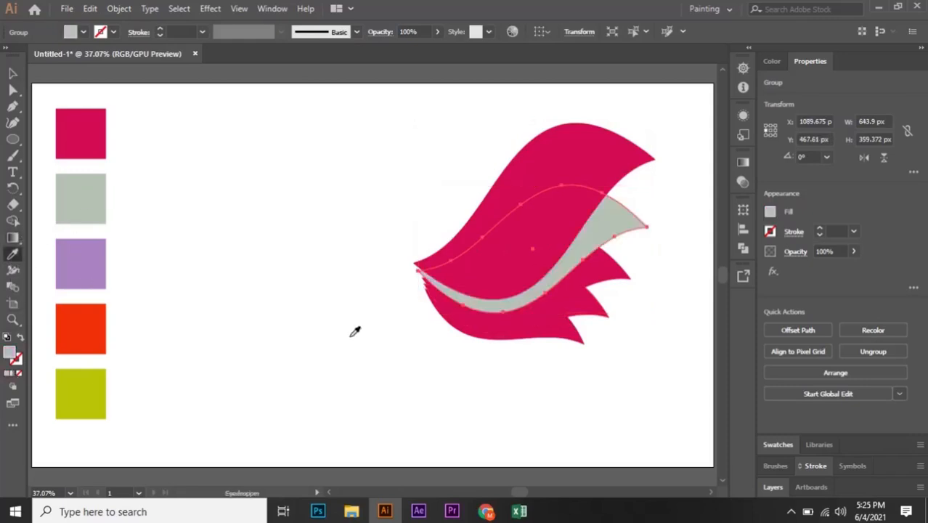
left_click(13, 74)
left_click(278, 306)
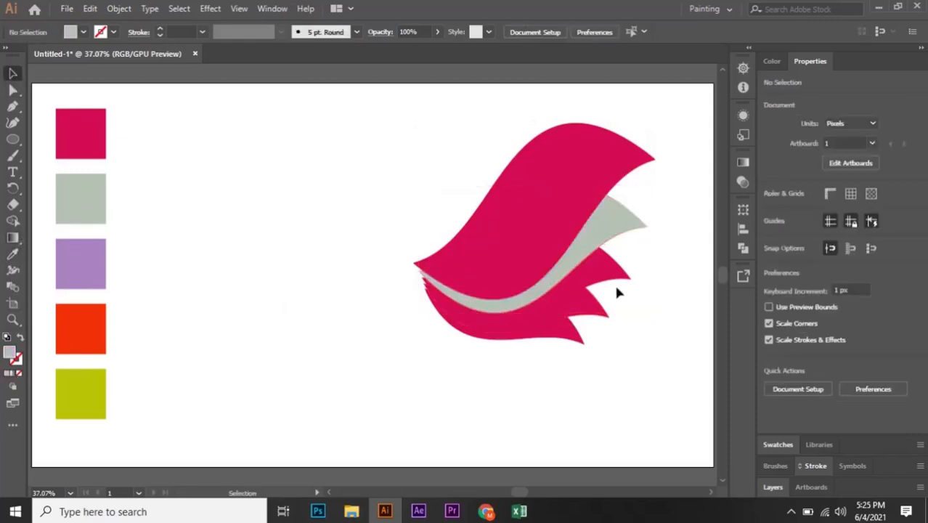
Color the third wave layer with the purple swatch using the Eyedropper.
left_click(611, 284)
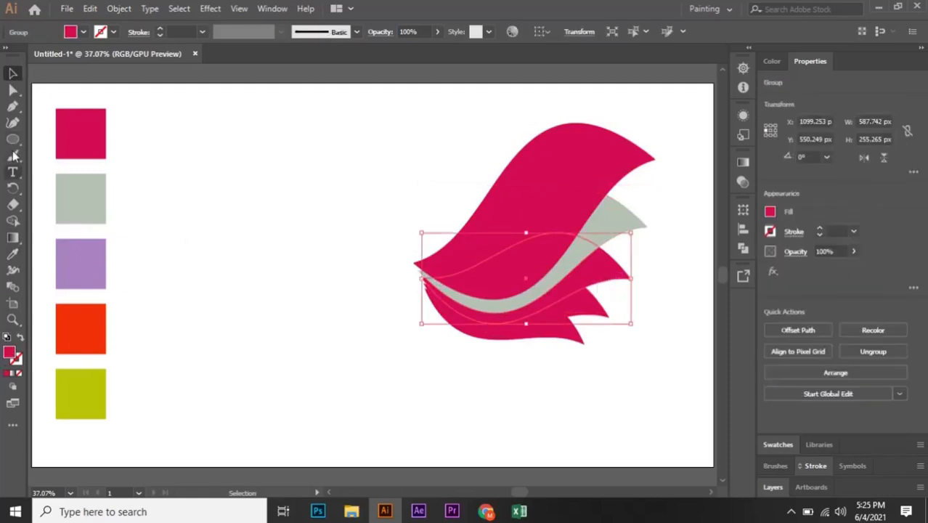
left_click(12, 254)
left_click(83, 266)
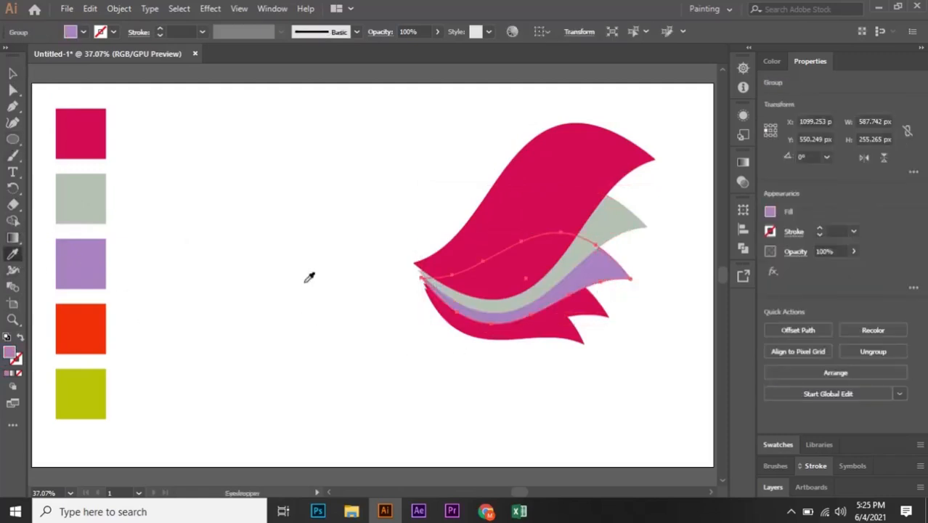
left_click(12, 73)
left_click(384, 416)
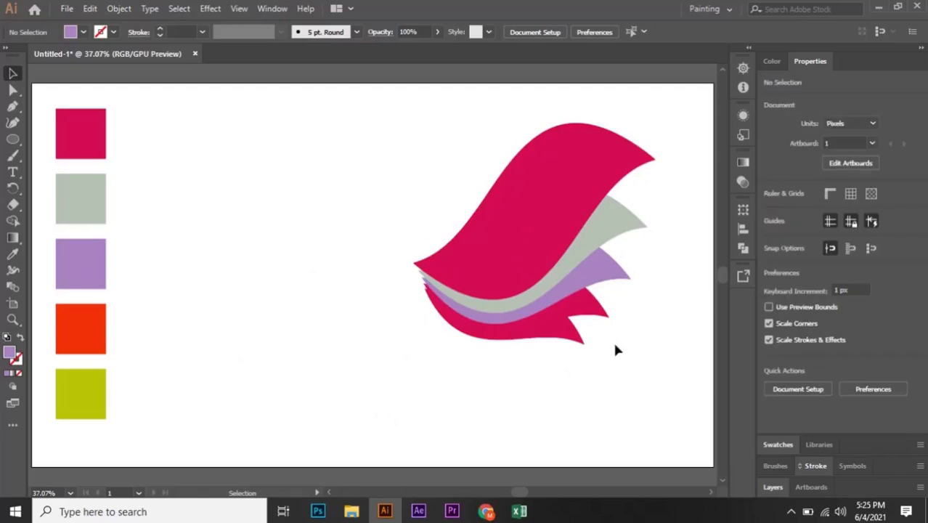
Color the fourth wave layer with the orange swatch using the Eyedropper.
left_click(595, 305)
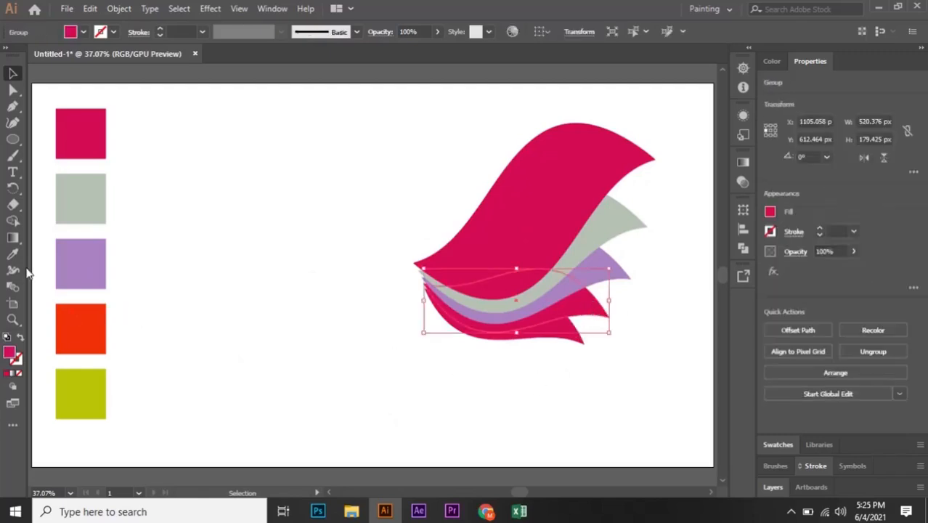
left_click(12, 253)
left_click(90, 330)
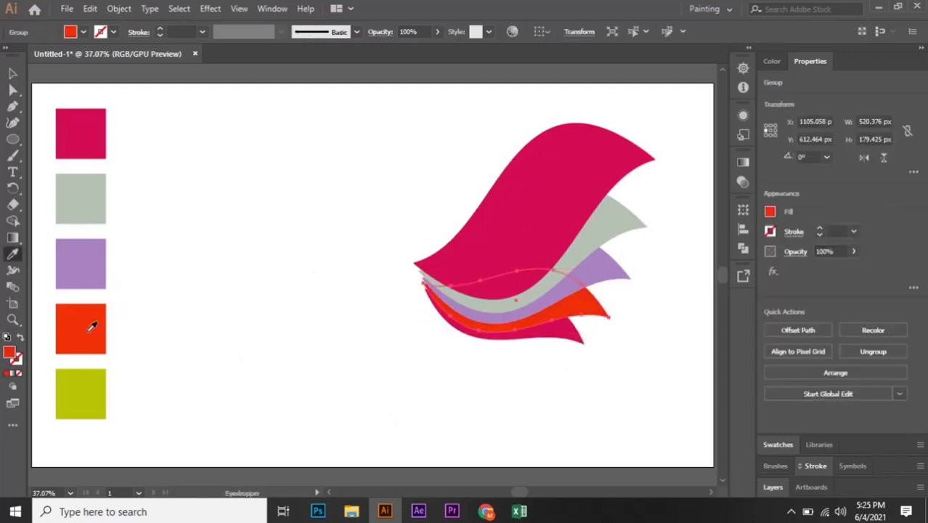
key("v")
left_click(529, 386)
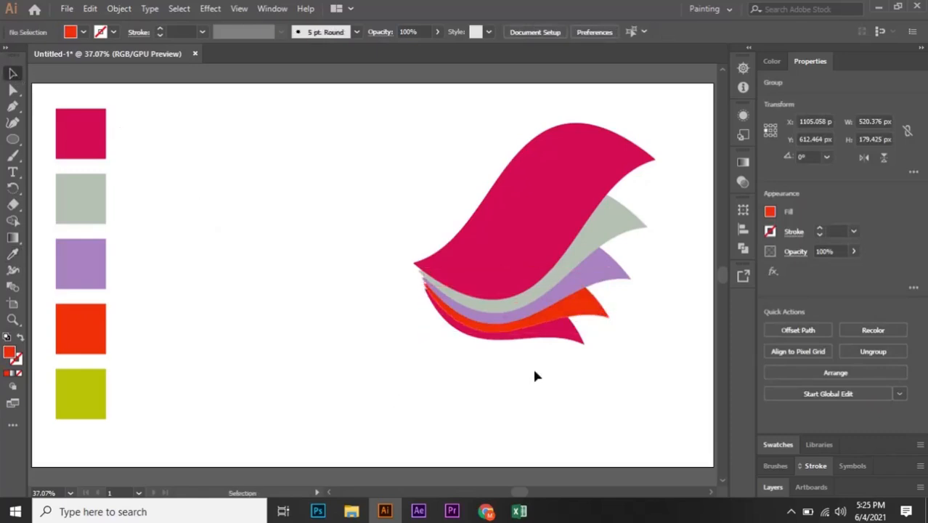
Color the bottom wave layer with the yellow-green swatch using the Eyedropper.
left_click(563, 337)
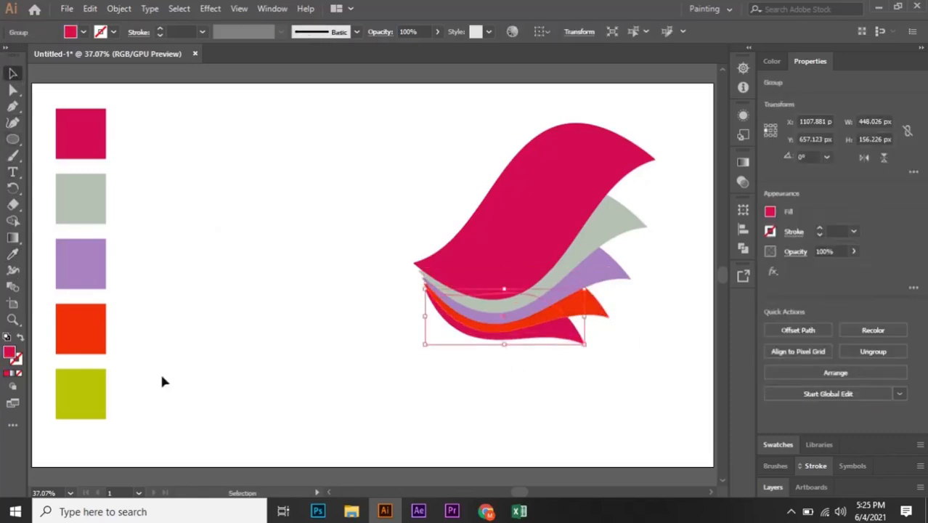
left_click(13, 254)
left_click(87, 390)
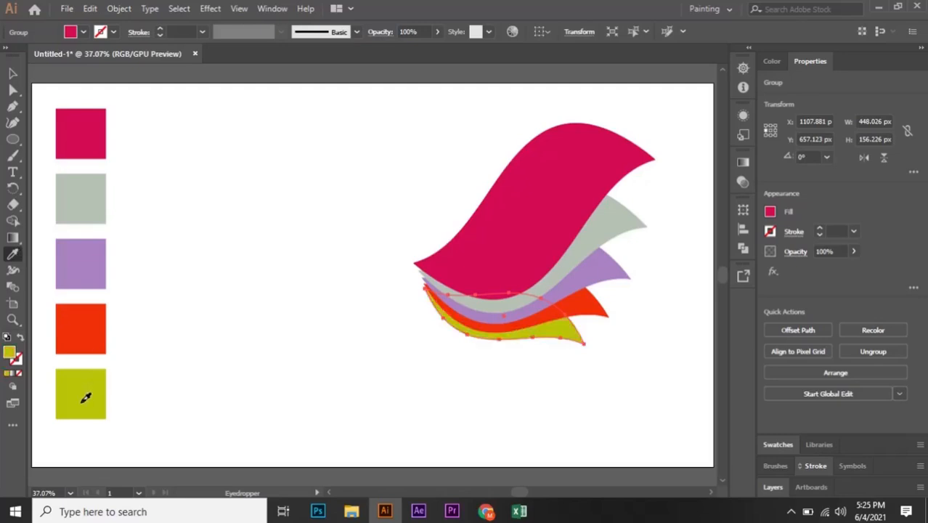
left_click(13, 74)
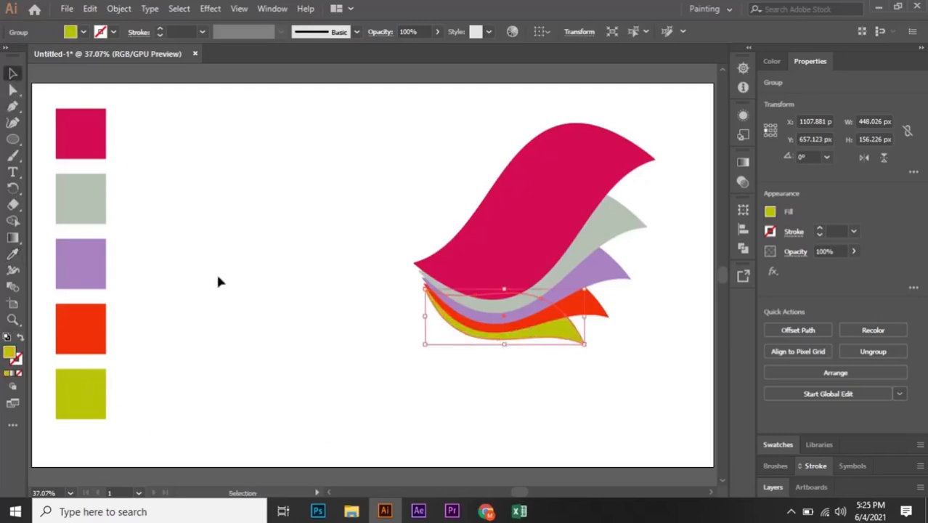
left_click(286, 410)
left_click(504, 247)
left_click(445, 384)
left_click(506, 277)
left_click(520, 399)
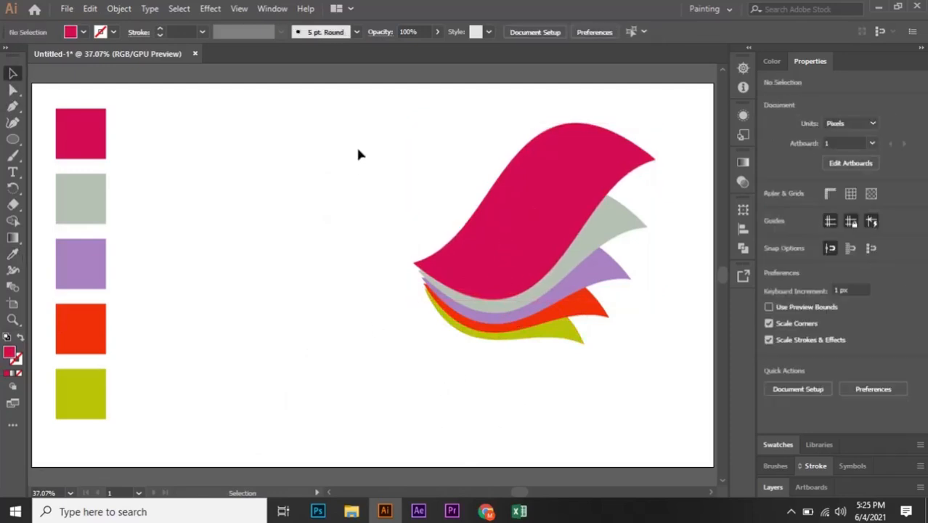
Set the blend mode of all wave layers to Screen.
left_click_drag(347, 121, 667, 394)
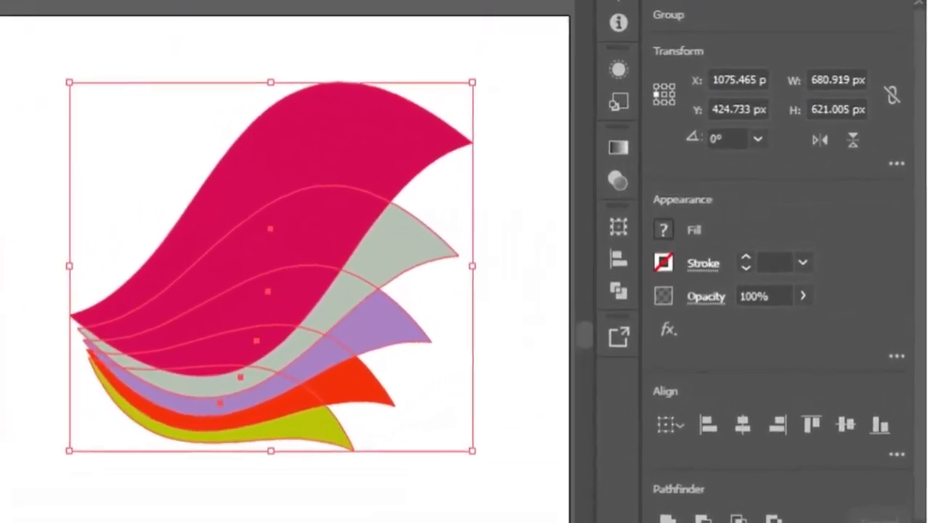
left_click(694, 301)
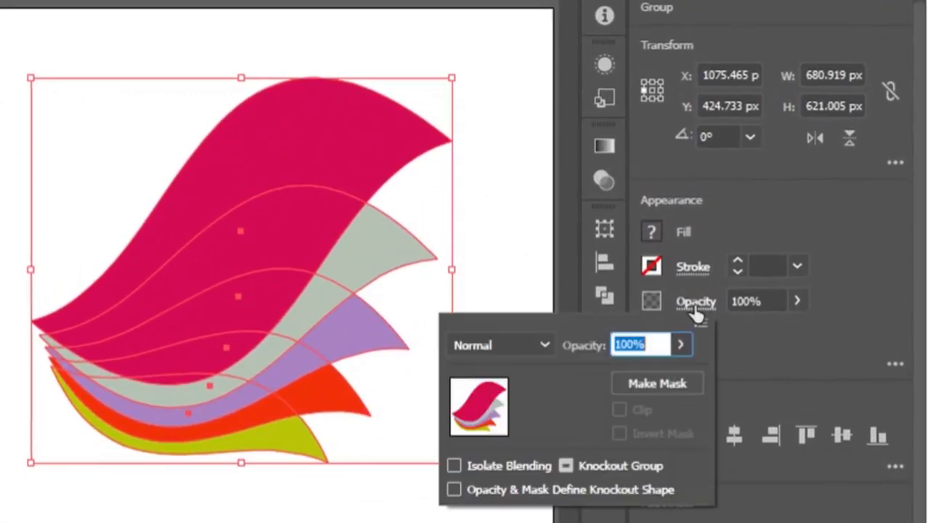
left_click(541, 345)
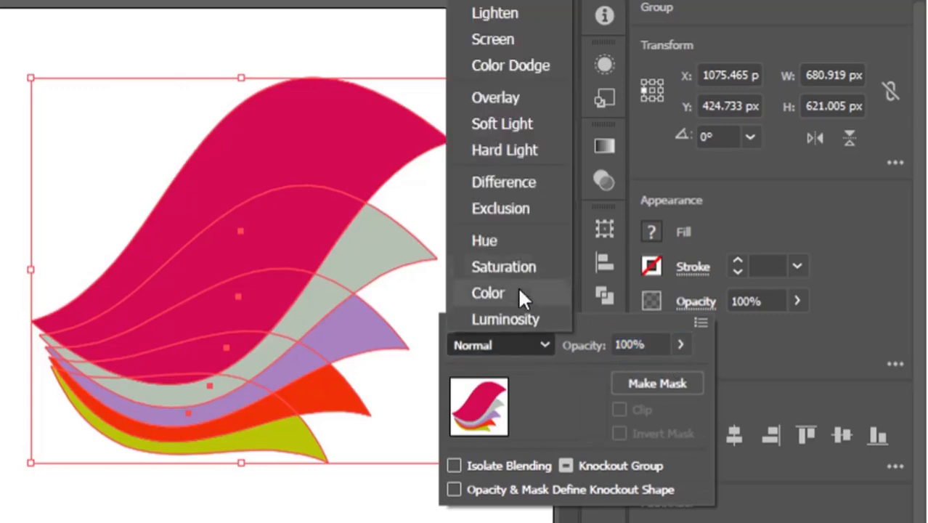
left_click(511, 38)
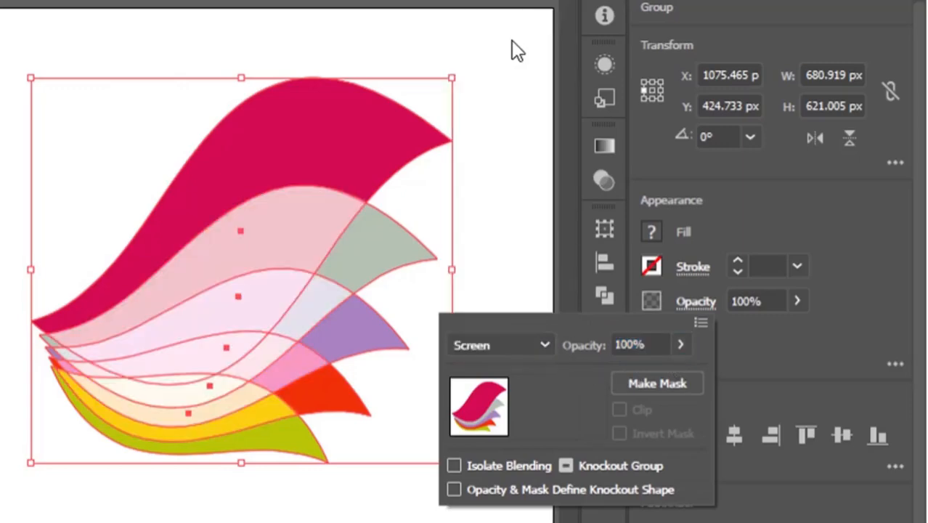
left_click(496, 80)
left_click(500, 199)
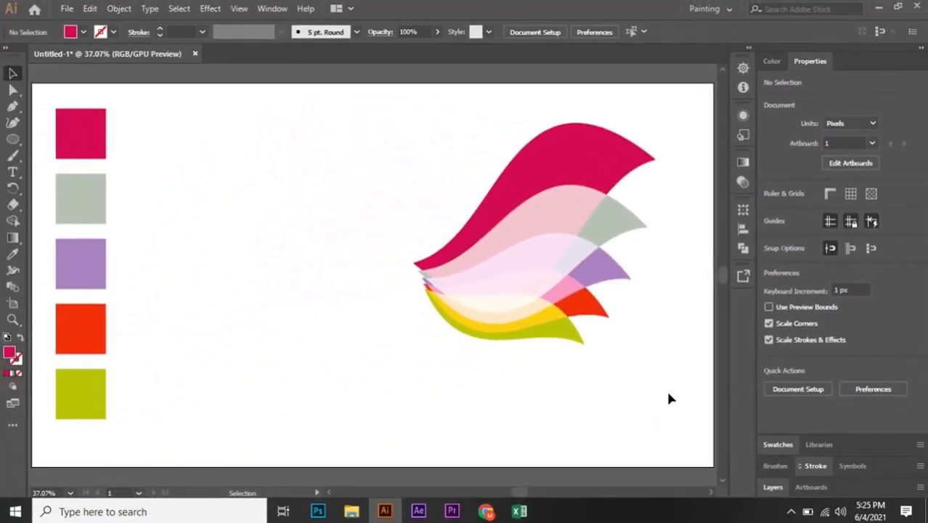
left_click(548, 301)
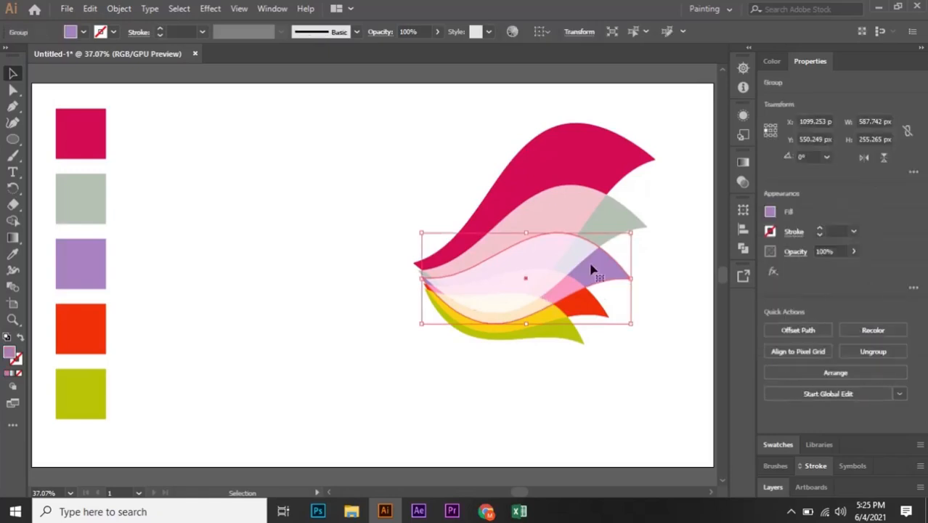
left_click(580, 226)
left_click(561, 412)
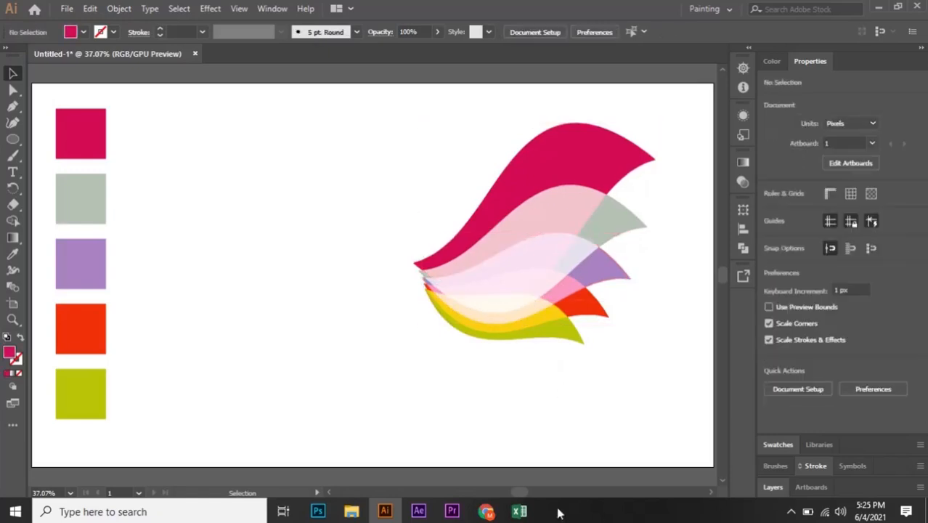
Give all wave layers a white stroke of 3 pt.
left_click_drag(368, 94, 689, 409)
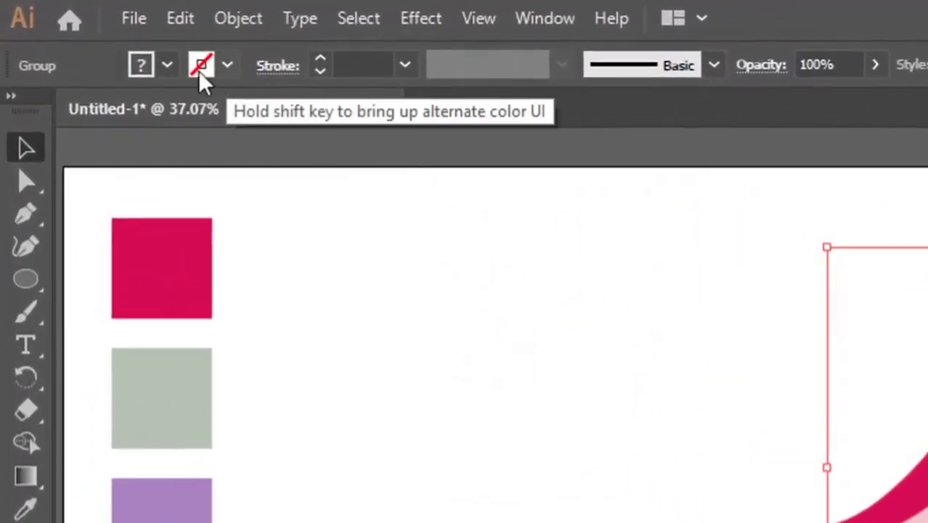
left_click(227, 72)
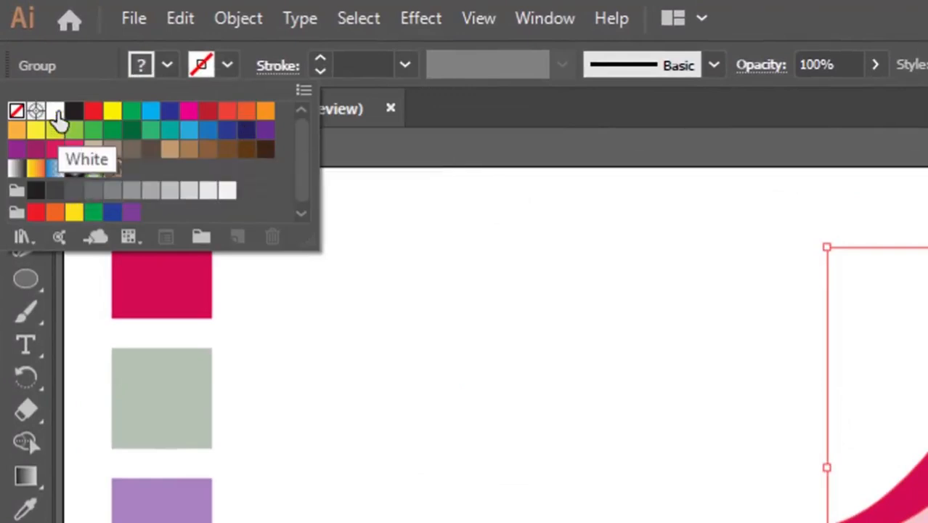
left_click(56, 112)
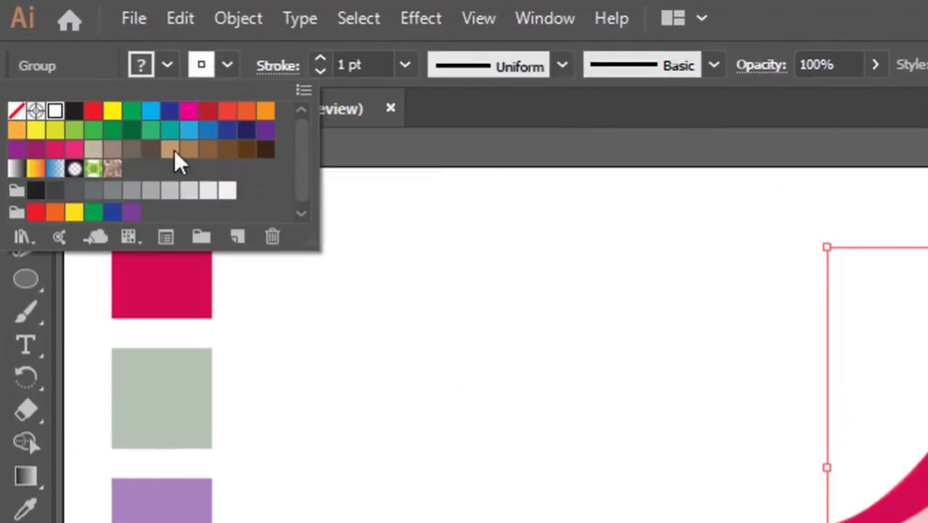
left_click(321, 60)
left_click(321, 60)
left_click(321, 60)
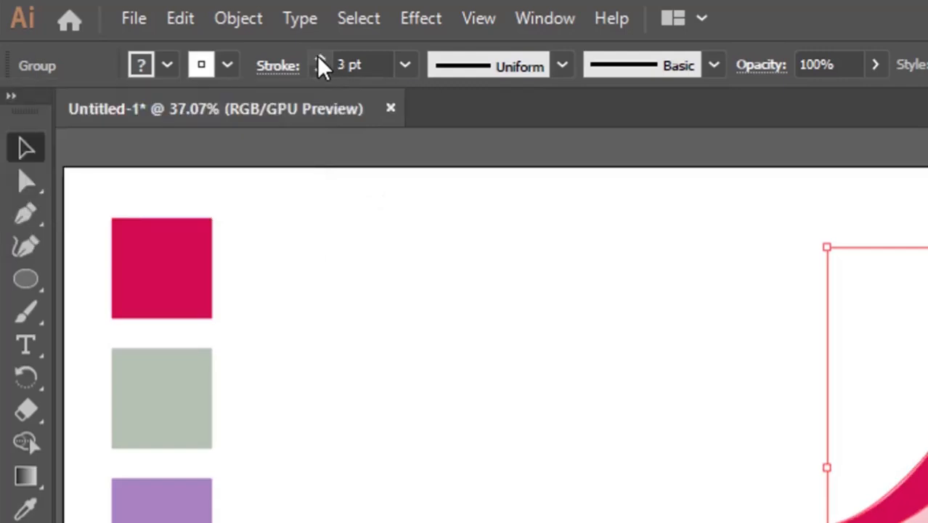
left_click(504, 473)
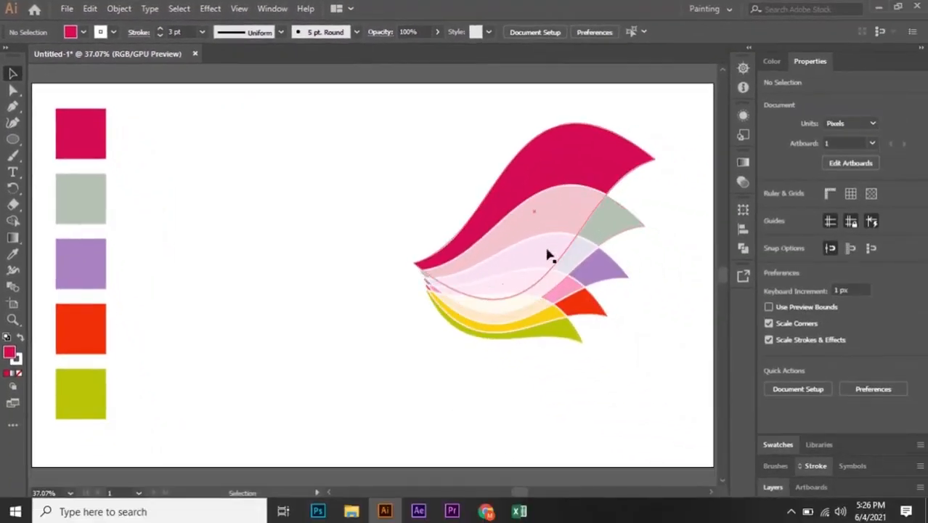
Group all the wave layers together.
left_click_drag(398, 106, 664, 387)
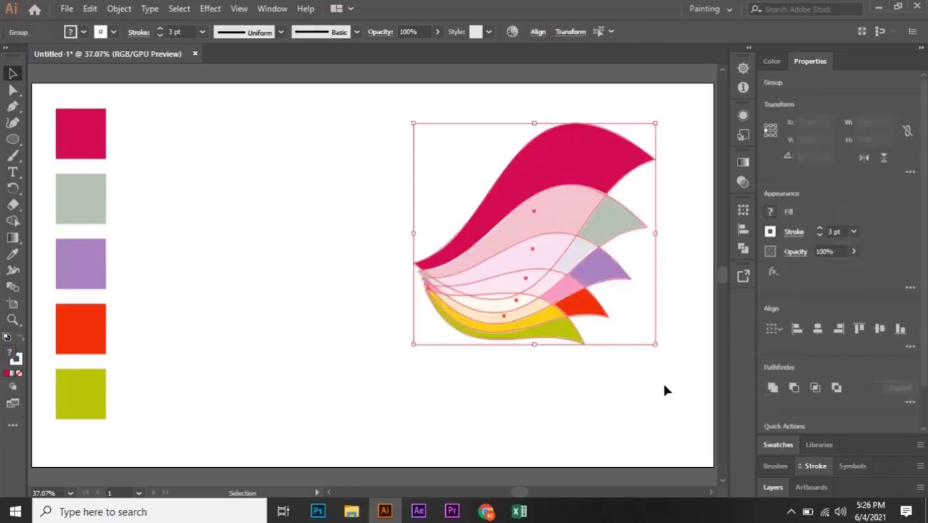
right_click(610, 230)
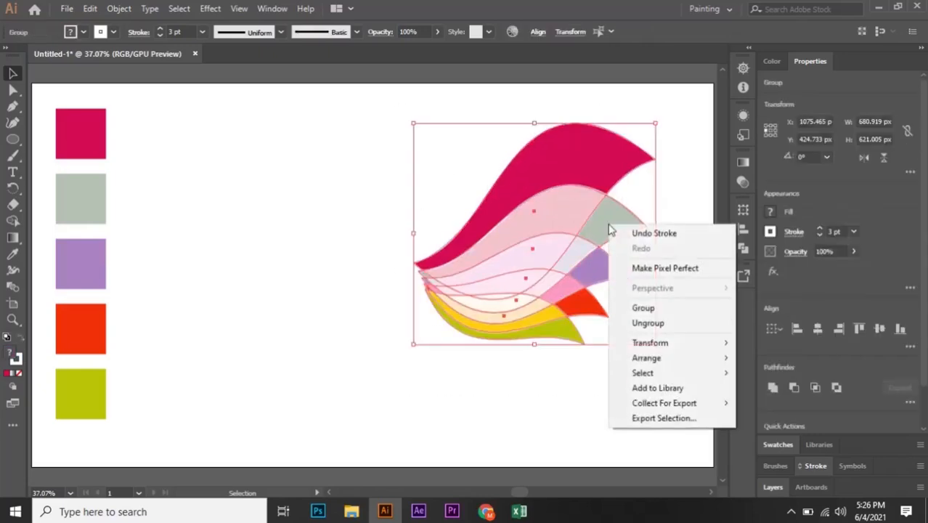
left_click(643, 310)
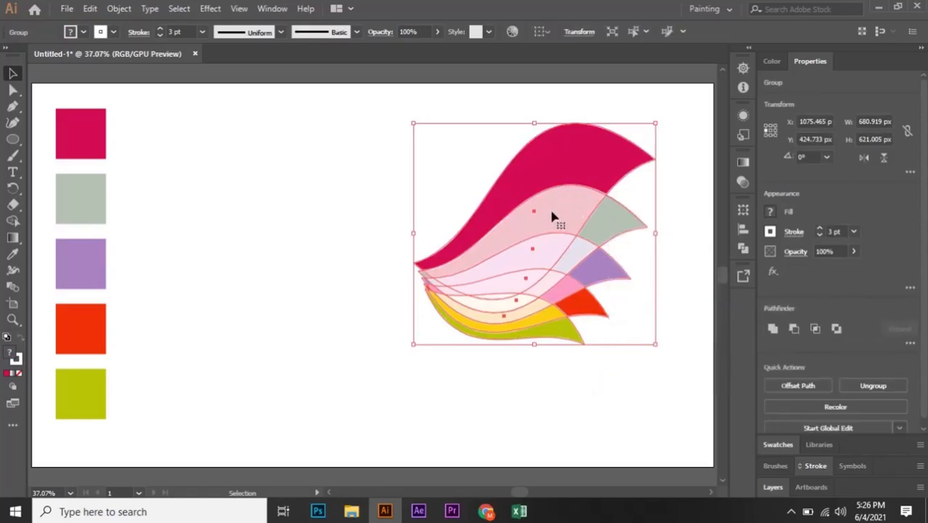
Move the wave group further right on the artboard.
left_click_drag(552, 216, 575, 237)
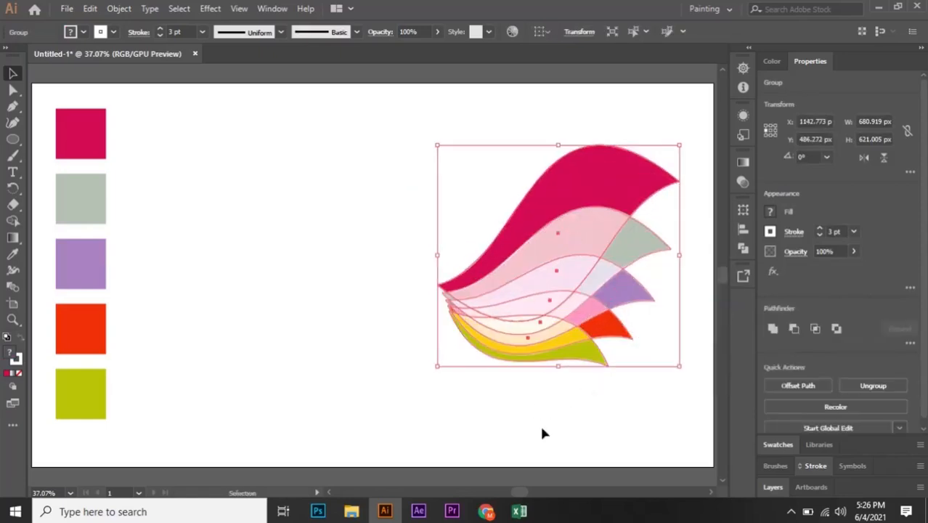
left_click(399, 341)
left_click_drag(534, 273, 487, 244)
left_click(485, 366)
left_click_drag(555, 222, 528, 272)
left_click_drag(556, 234, 537, 246)
left_click_drag(521, 251, 569, 256)
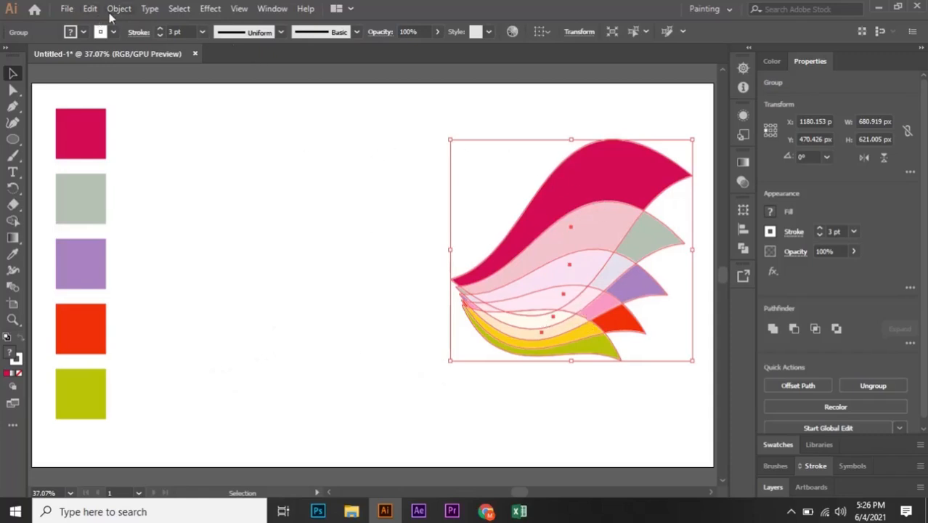
left_click(401, 355)
left_click(571, 253)
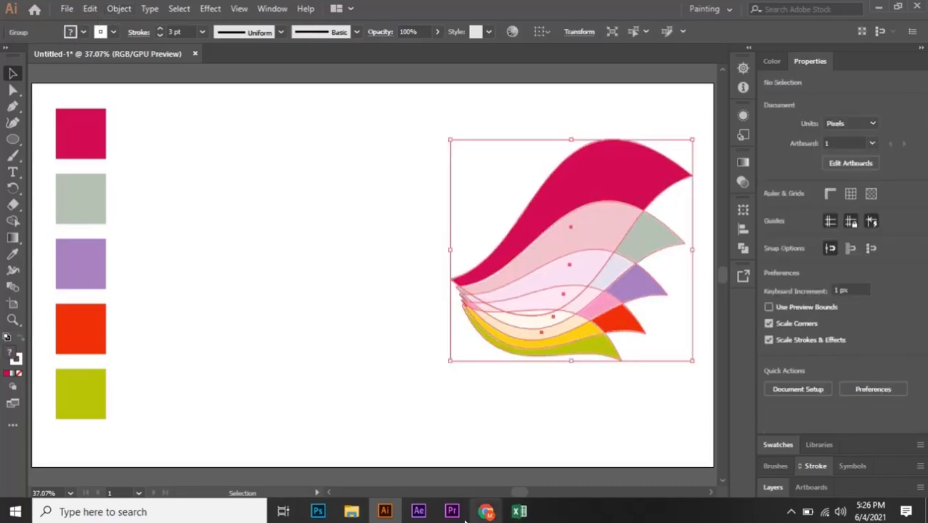
left_click(93, 8)
mouse_move(119, 8)
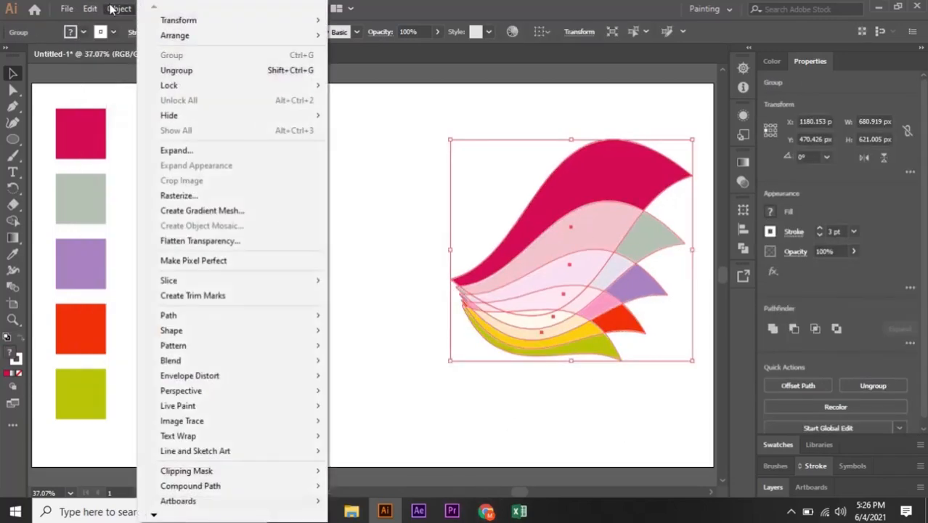
mouse_move(175, 24)
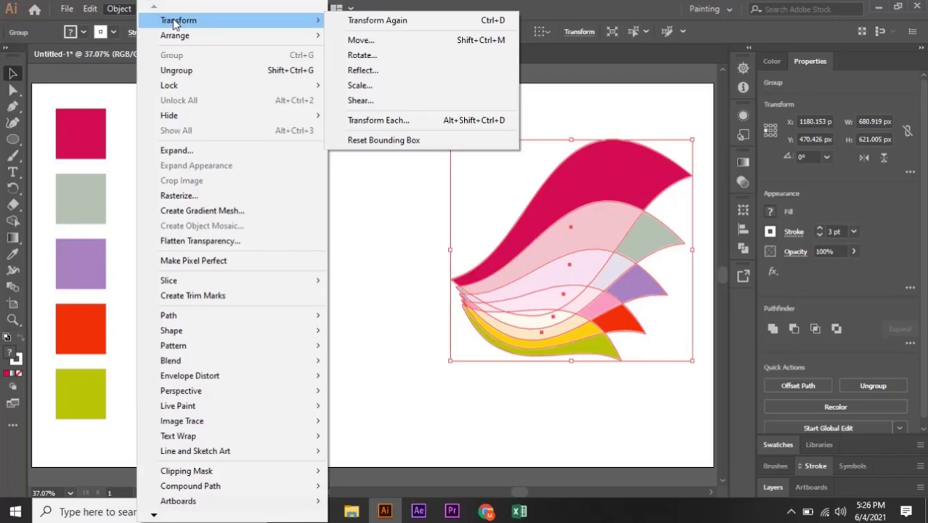
left_click(398, 72)
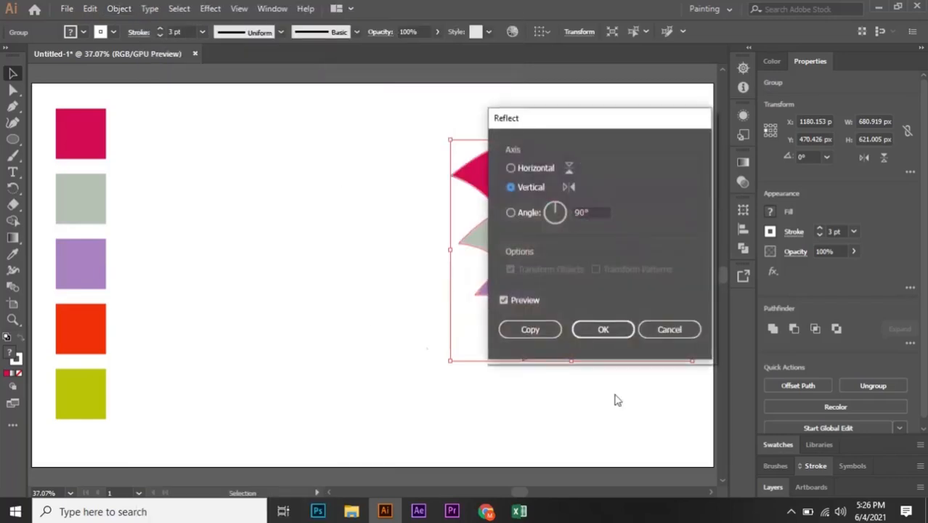
left_click(548, 330)
Reflect a copy of the wave group across the vertical axis and move it to the left as a mirrored wing.
right_click(570, 234)
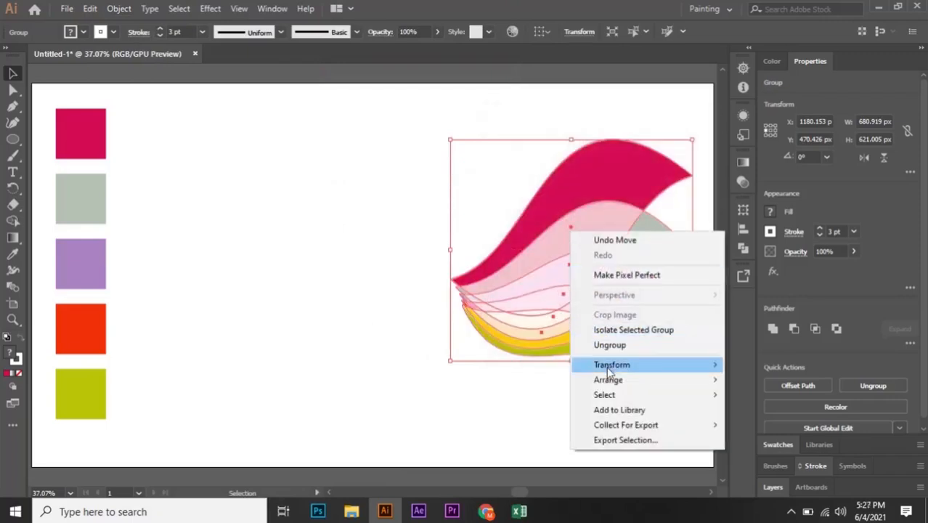
mouse_move(608, 370)
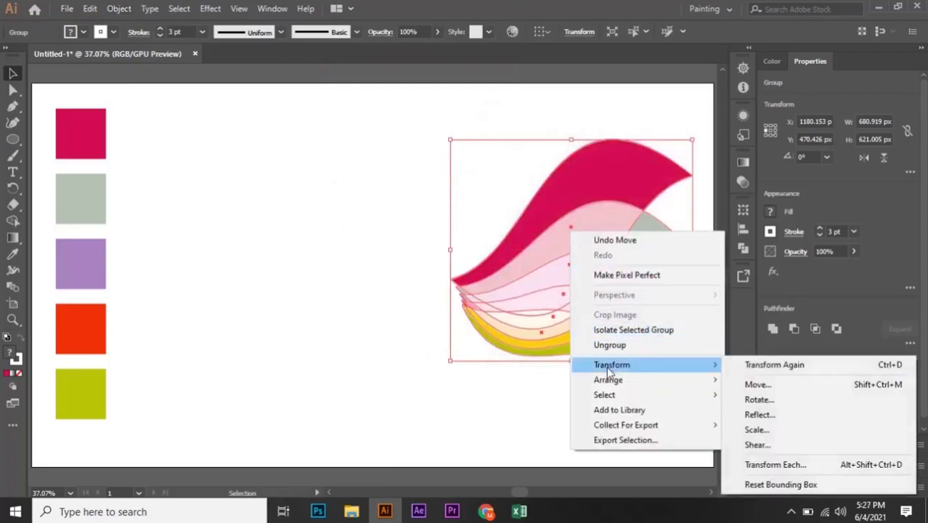
left_click(755, 414)
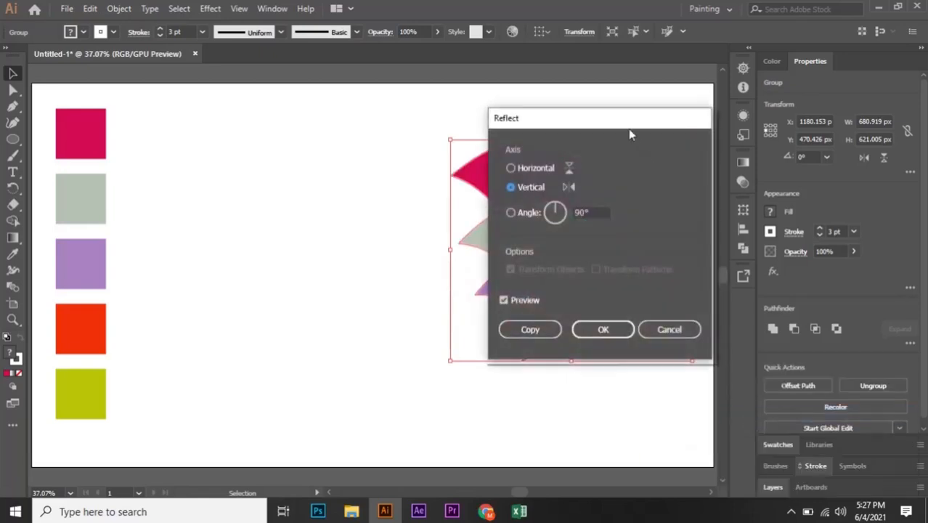
left_click_drag(636, 124, 223, 103)
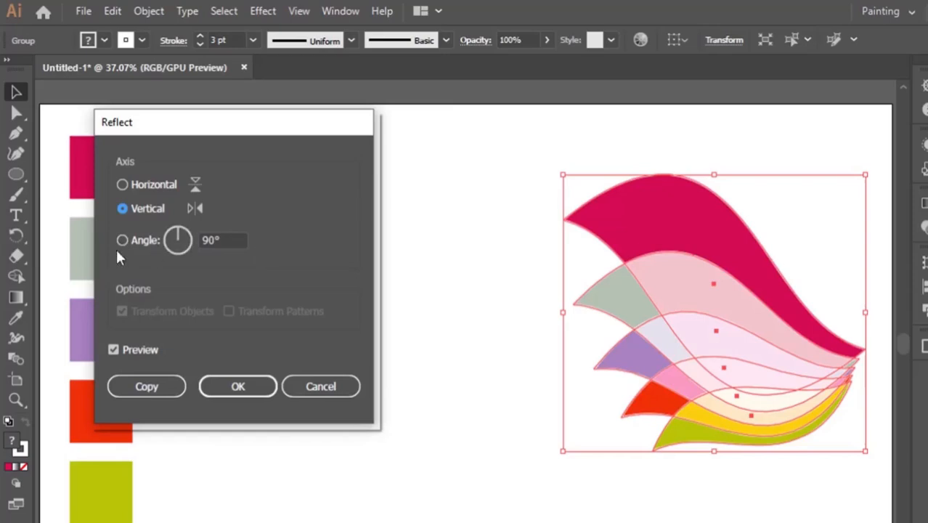
left_click(147, 392)
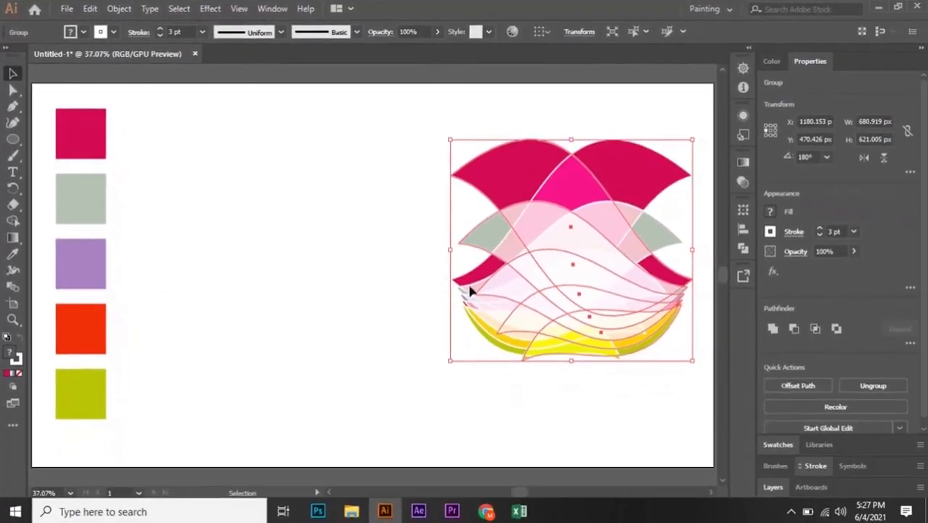
left_click(590, 234, "shift")
left_click_drag(588, 235, 343, 231)
left_click(514, 388)
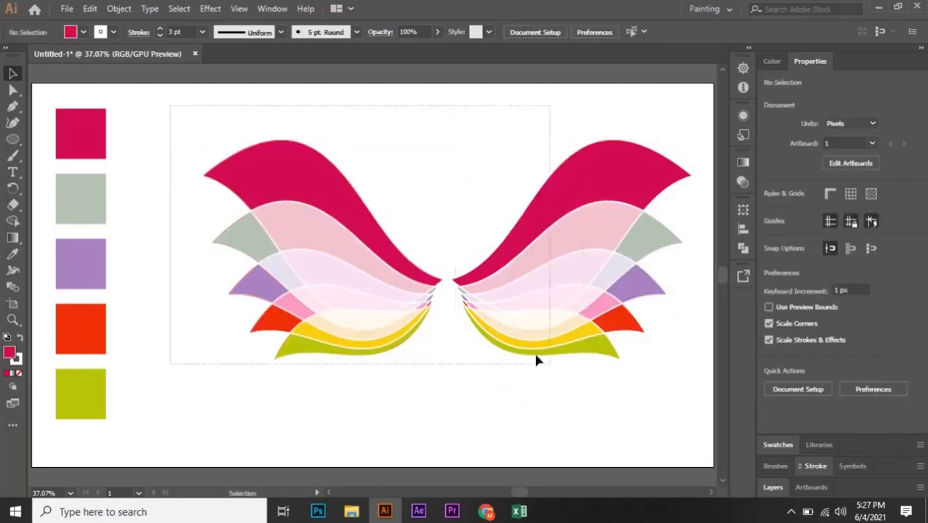
Move the right wing closer to the left wing so their tips nearly meet.
left_click(586, 342)
left_click_drag(586, 342, 541, 274)
left_click(517, 426)
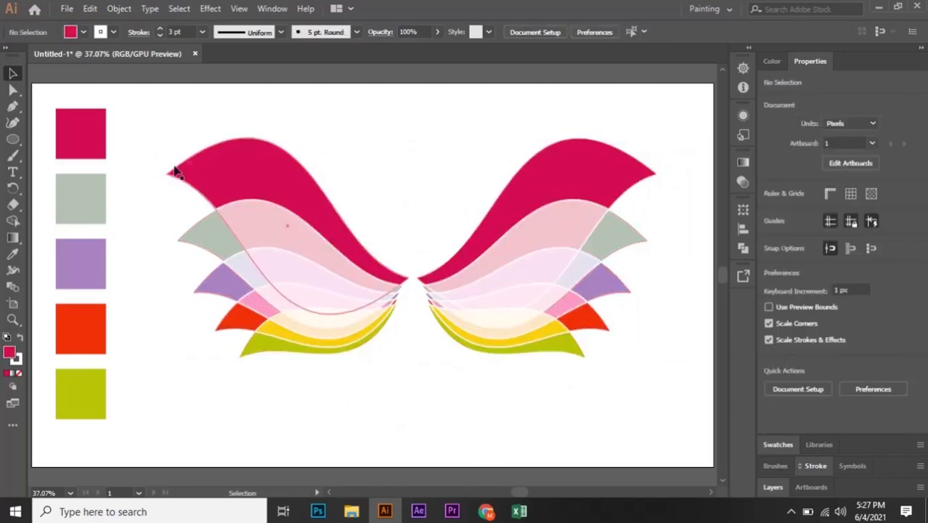
Move both wings slightly down on the artboard.
left_click_drag(149, 137, 624, 414)
left_click_drag(537, 280, 534, 295)
left_click(487, 428)
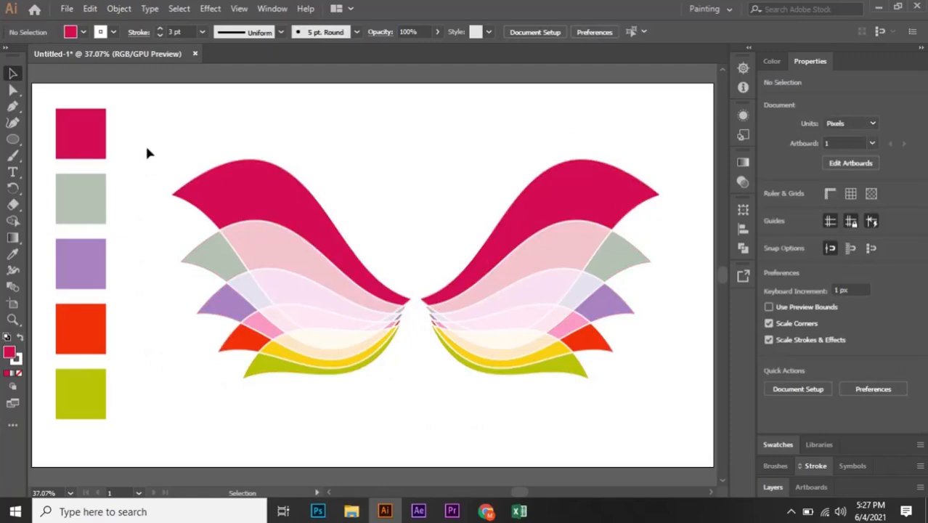
left_click_drag(147, 152, 668, 414)
left_click(466, 442)
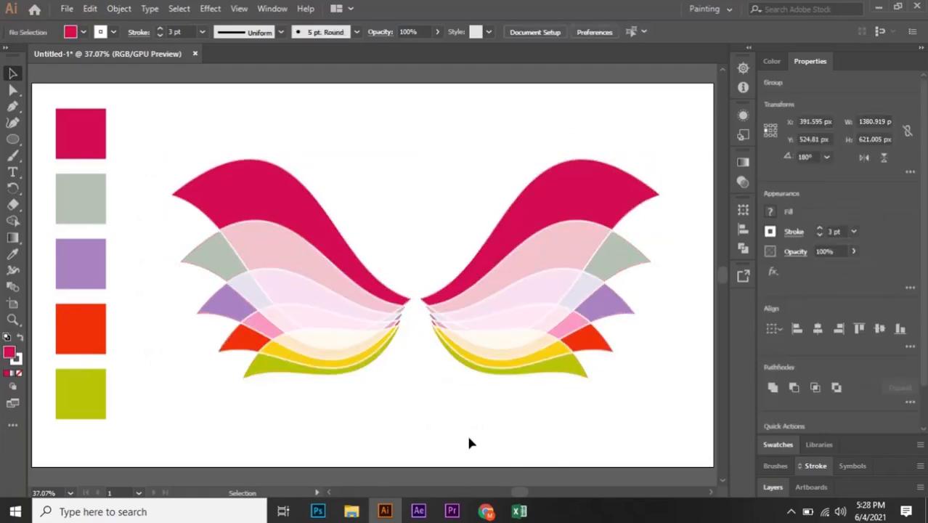
left_click(590, 203)
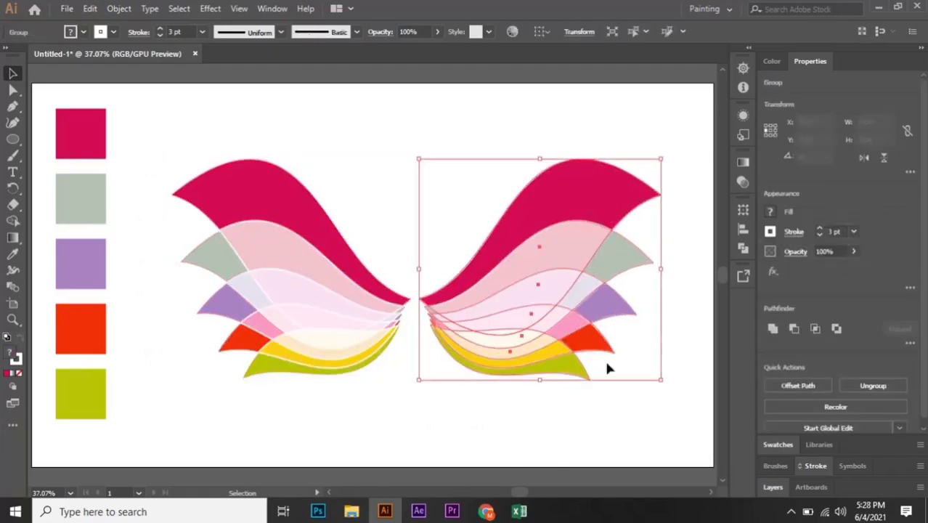
left_click(288, 213)
left_click_drag(143, 114, 653, 401)
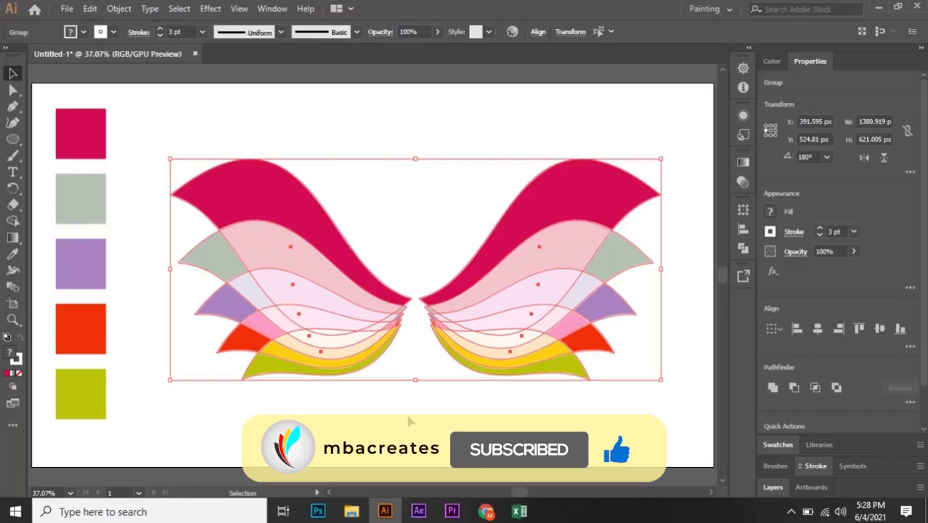
left_click(413, 428)
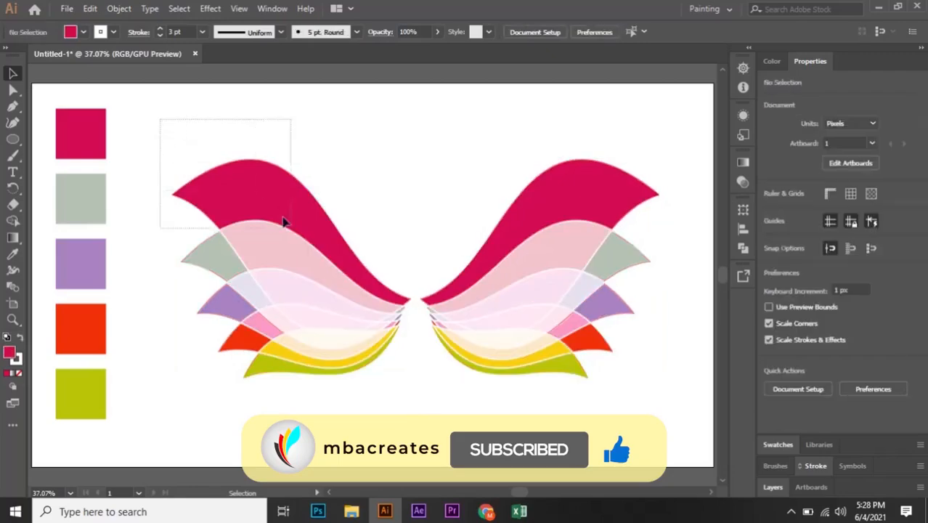